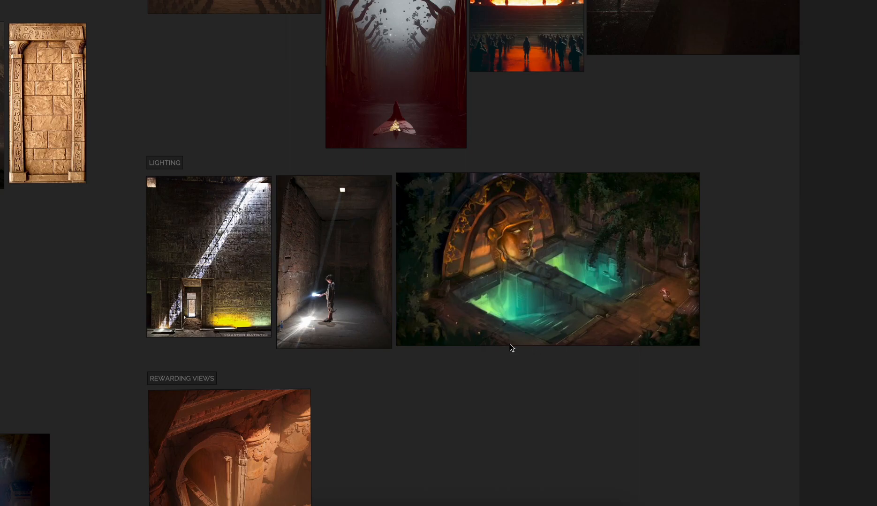
- Return from the lighting references to the Unreal level and play-test jumping from the entrance platform onto the pillars
scroll(511, 346, "down", 5)
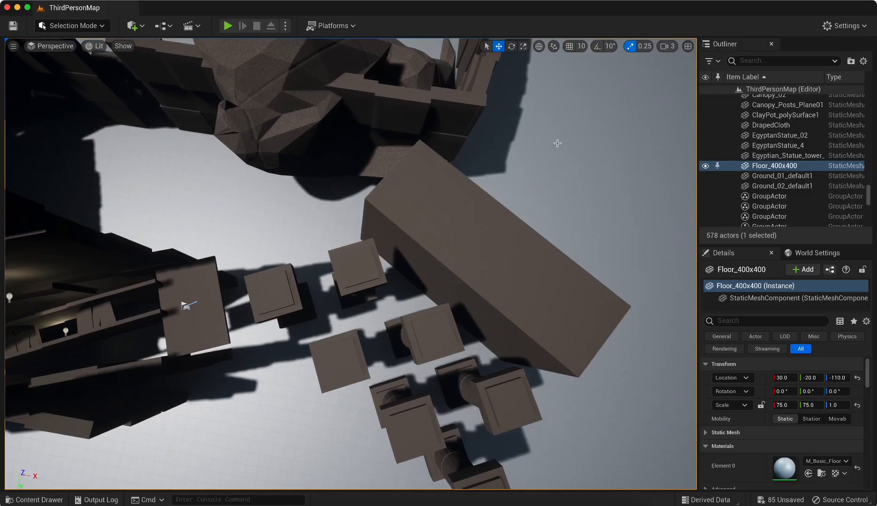
right_click_drag(181, 304, 557, 143)
key("alt+p")
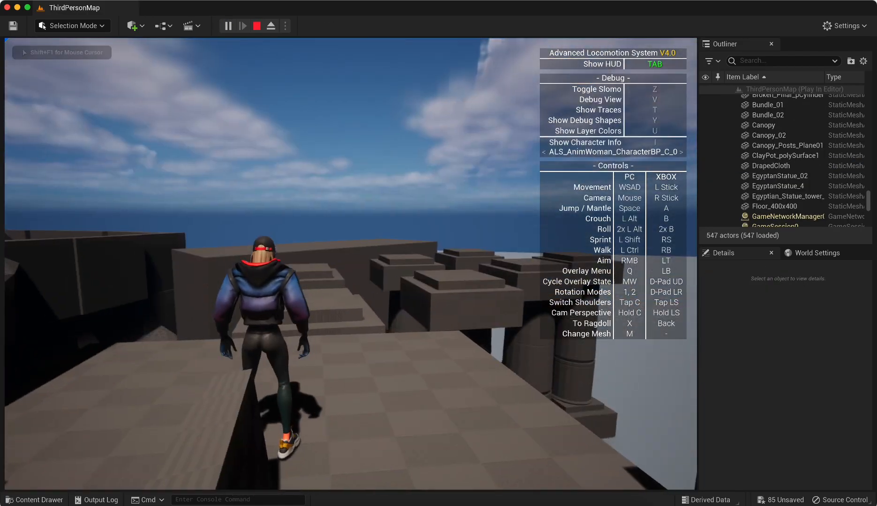
key("space")
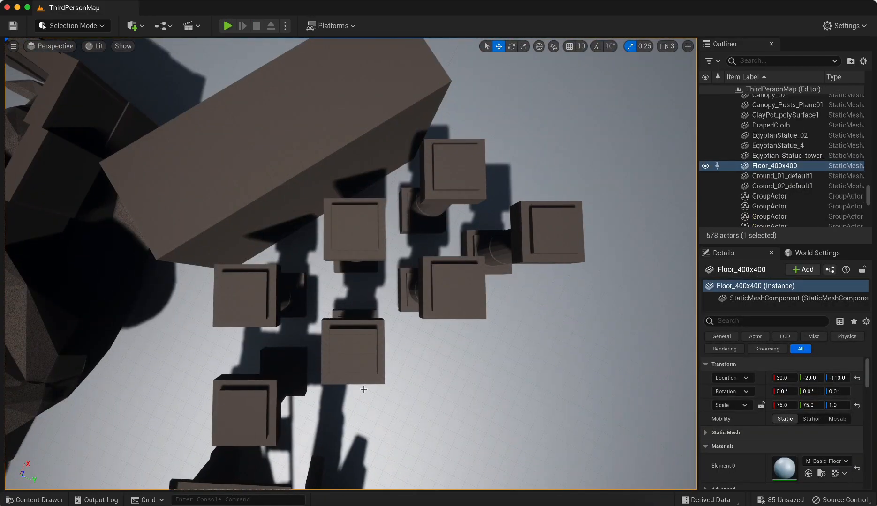
- Reposition the broken pillars in the middle of the jump path to adjust their spacing
left_click(361, 230, "ctrl")
left_click(361, 229, "ctrl")
left_click(365, 323, "ctrl")
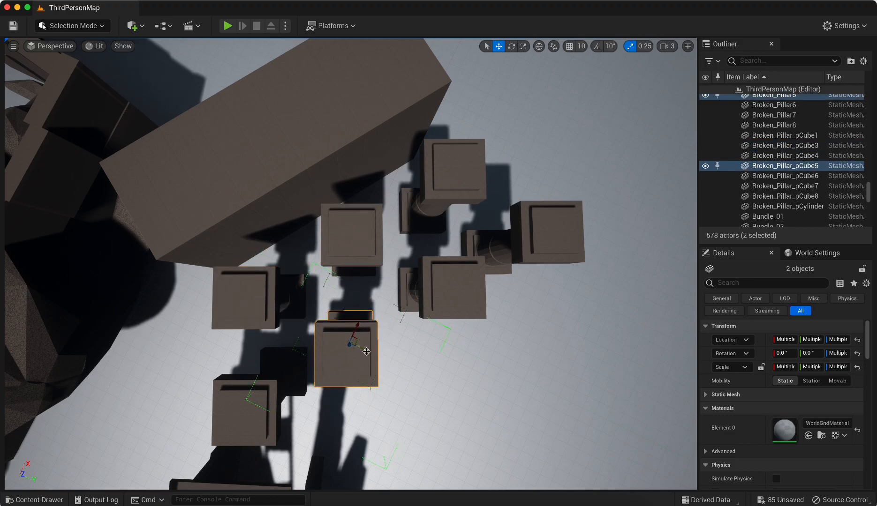
left_click(364, 228)
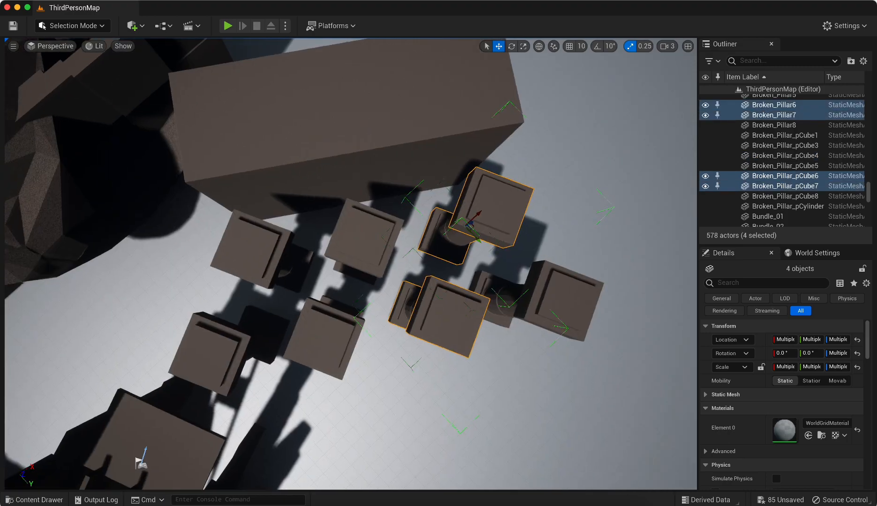
- Shift the remaining outer broken pillars so the jumps line up towards the large platform box
left_click_drag(463, 347, 441, 325)
left_click(410, 416)
left_click_drag(410, 416, 408, 414)
left_click(477, 173)
left_click(557, 300)
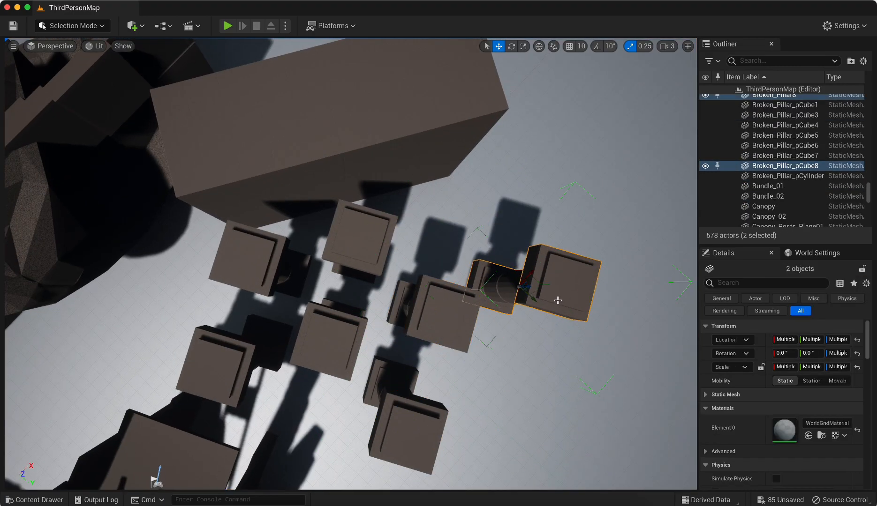
- Rotate the large platform box to align with the pillar rows and move it up against them
left_click(354, 153)
key("e")
left_click_drag(355, 153, 362, 164)
right_click_drag(346, 180, 338, 193)
left_click_drag(337, 195, 325, 151)
right_click_drag(325, 150, 380, 184)
key("e")
left_click_drag(366, 199, 369, 201)
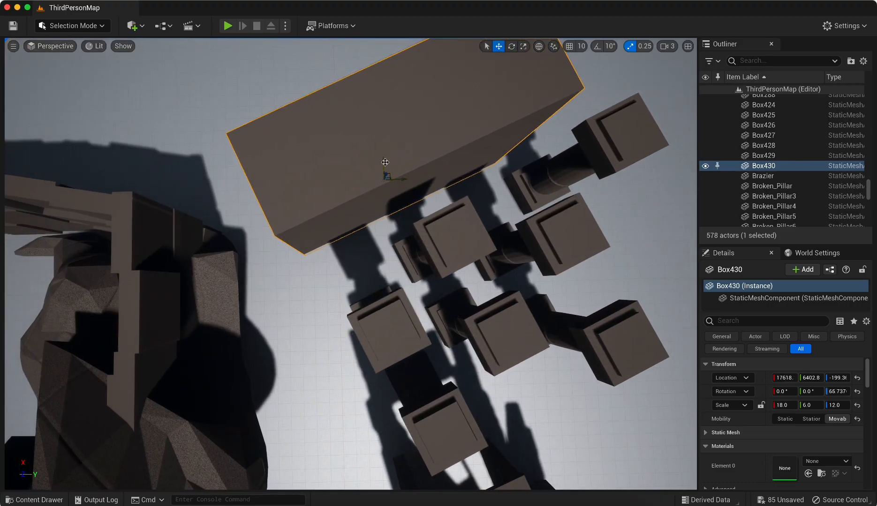
left_click_drag(385, 162, 377, 170)
- Delete the outermost broken pillar at the far corner of the pillar group
left_click(596, 151)
key("Delete")
left_click(498, 284)
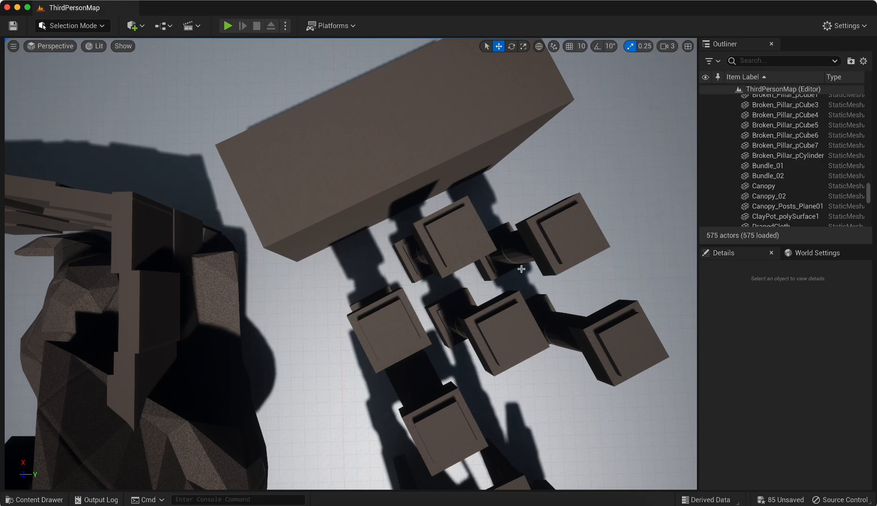
- Duplicate the large platform box, turn the copy 90°, and place it across the platform's end to form a corner
right_click_drag(521, 269, 577, 287)
left_click(252, 262)
left_click_drag(246, 364, 385, 241, "alt")
key("e")
left_click(597, 46)
key("w")
left_click_drag(371, 237, 347, 259)
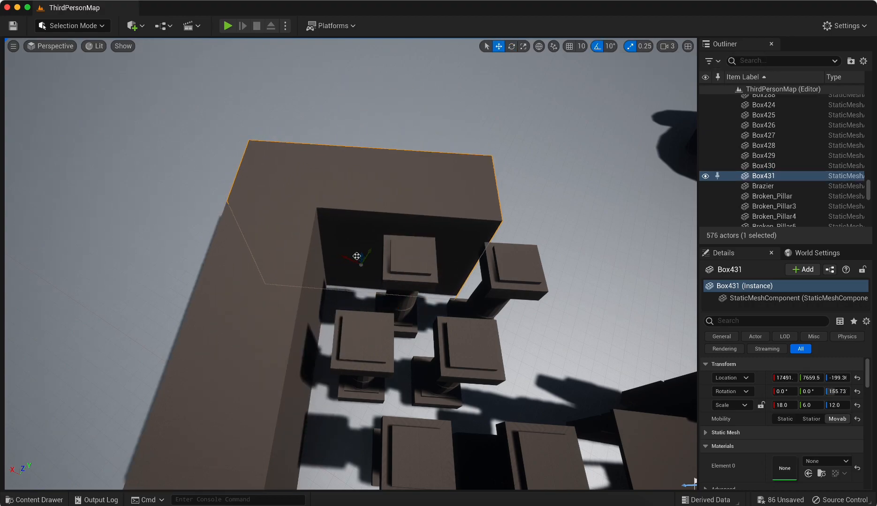
left_click(416, 276)
left_click(501, 286, "shift")
right_click_drag(501, 286, 504, 303)
left_click_drag(490, 162, 491, 163)
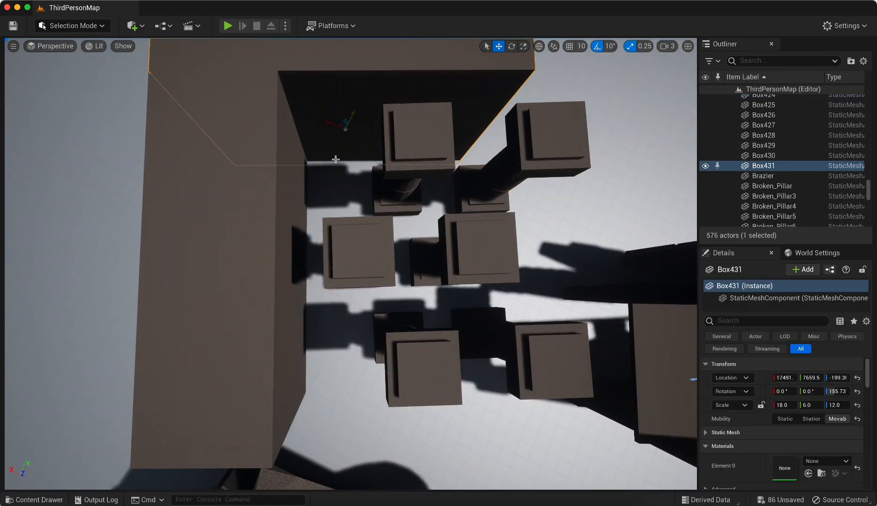
right_click_drag(490, 162, 472, 134)
left_click(387, 158)
right_click_drag(389, 160, 349, 174)
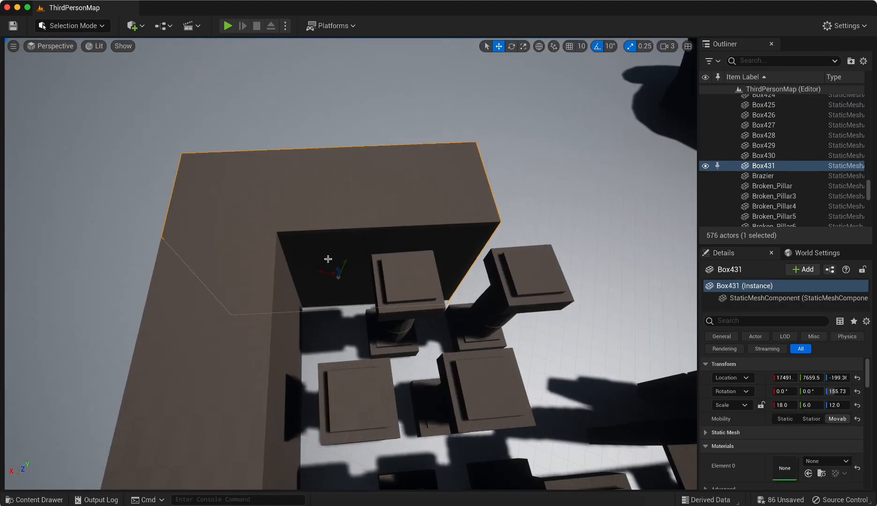
- Duplicate the corner box onto its top and scale the copy to 2 in Y and 4 in Z as a thin wall
left_click_drag(337, 270, 331, 165, "alt")
left_click(791, 405)
type("4")
key("Return")
key("super+z")
right_click_drag(497, 263, 450, 253)
left_click_drag(423, 227, 421, 235)
right_click_drag(421, 234, 450, 225)
left_click(812, 405)
type("2")
key("Return")
- Move the thin wall to the back edge on top of the corner box
right_click_drag(564, 263, 529, 357)
left_click_drag(367, 254, 380, 230)
right_click_drag(381, 230, 263, 218)
left_click_drag(489, 299, 501, 294)
right_click_drag(501, 294, 436, 277)
- Duplicate the thin wall as a parallel front wall with X scale 14, leaving a passage between the two
left_click_drag(413, 230, 409, 210, "alt")
left_click(404, 231)
right_click_drag(410, 210, 396, 211)
left_click_drag(423, 224, 419, 225)
left_click(348, 239)
left_click_drag(374, 264, 387, 260)
right_click_drag(387, 260, 302, 259)
left_click_drag(405, 206, 397, 211)
left_click(432, 138)
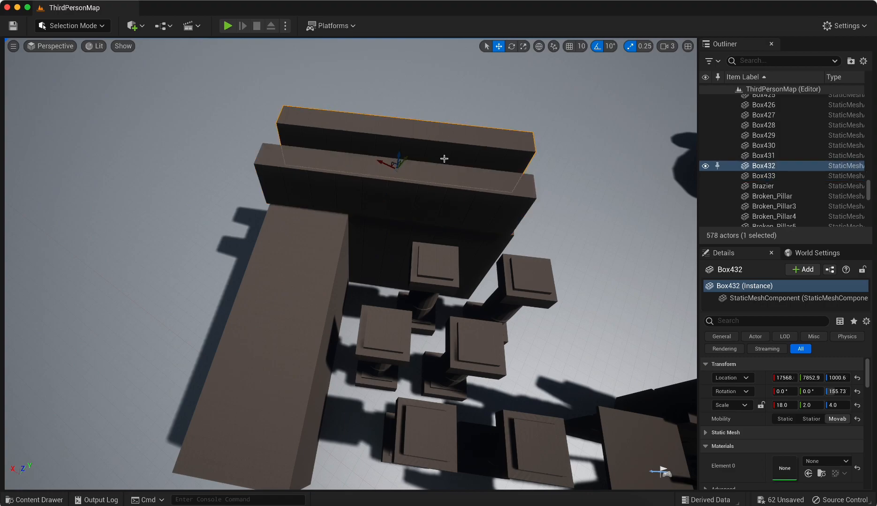
left_click(375, 202)
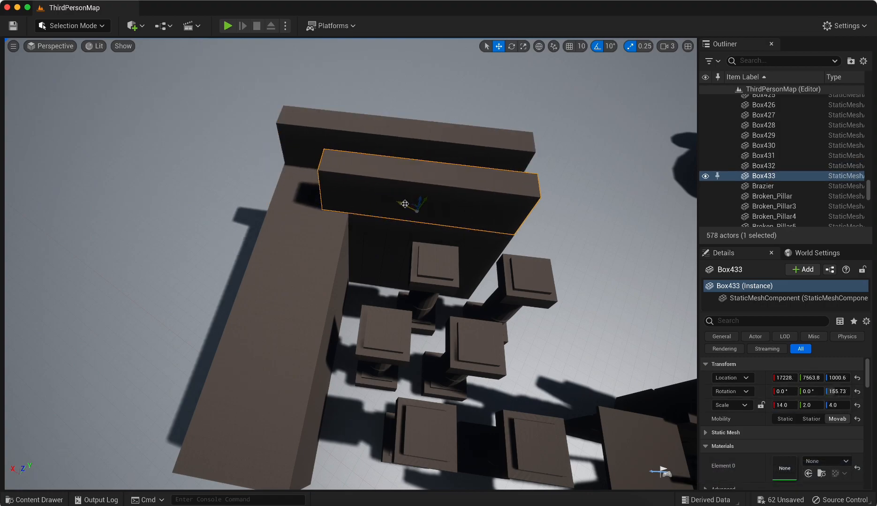
- Duplicate the front wall, turn the copy 90°, set its X scale to 4, and fit it across the passage's outer side
left_click_drag(400, 204, 266, 220, "alt")
key("e")
key("w")
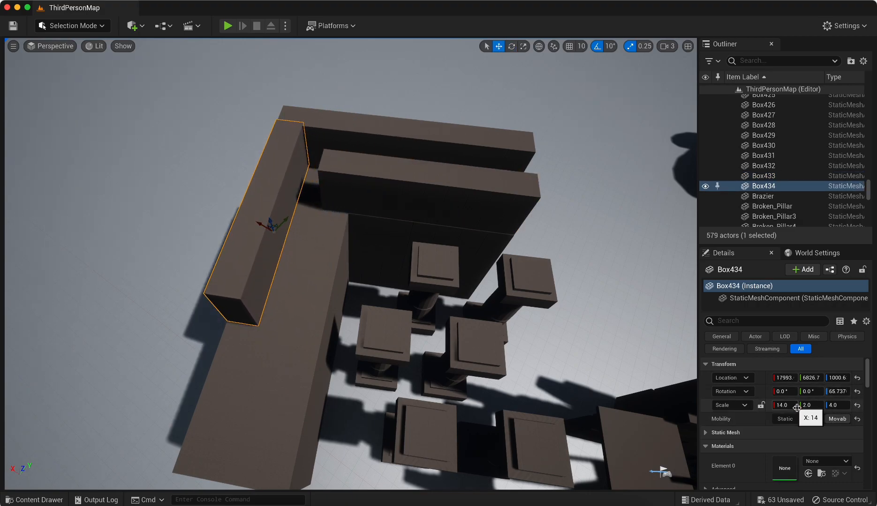
left_click(794, 406)
type("6")
key("Return")
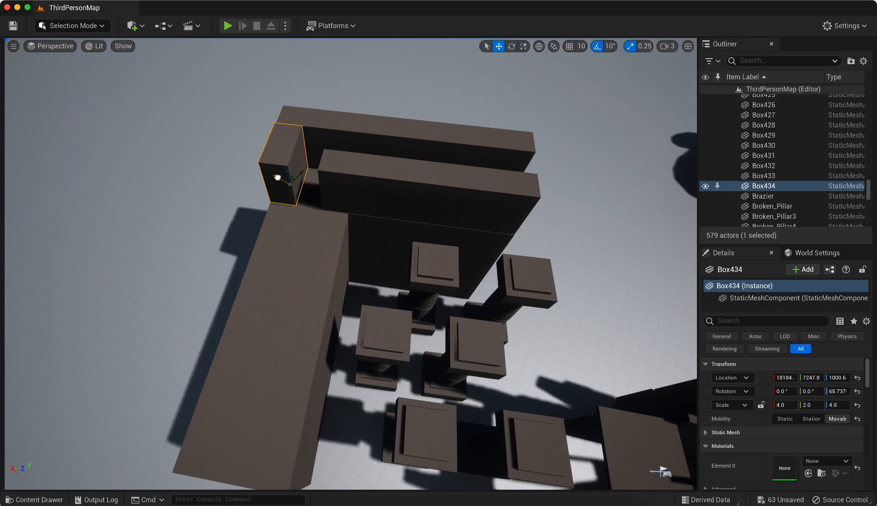
right_click_drag(317, 257, 339, 225)
left_click_drag(343, 203, 341, 198)
right_click_drag(340, 198, 403, 281)
- Duplicate the corner box upward as a large block above the passage walls
left_click(368, 171)
left_click_drag(360, 224, 470, 196, "alt")
right_click_drag(470, 196, 441, 211)
- Duplicate the large platform box, rotate the copy to about -4.3°, and place it beside the rocks with Y scale 7
left_click(285, 351)
left_click_drag(286, 353, 384, 356, "alt")
right_click_drag(384, 356, 377, 279)
key("e")
left_click_drag(378, 279, 368, 317)
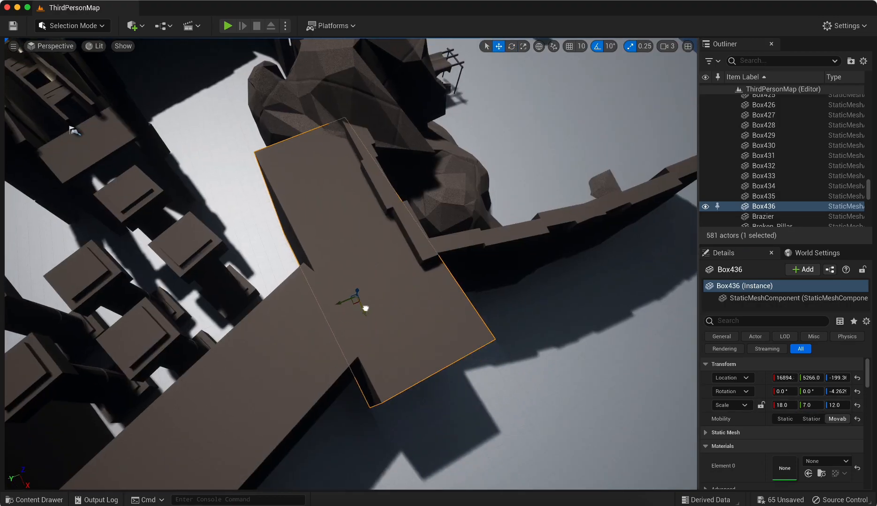
- Duplicate the large boxes upward beside the rocks and behind the platform to enclose the pillar area with tall walls
left_click_drag(340, 273, 392, 190, "alt")
right_click_drag(392, 190, 460, 375)
left_click(370, 277)
left_click_drag(374, 348, 362, 290, "alt")
right_click_drag(362, 290, 293, 195)
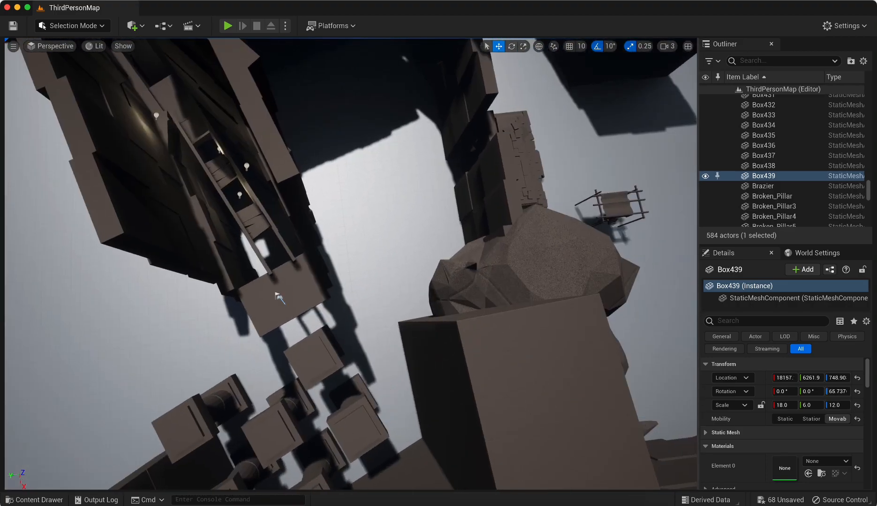
- Duplicate a nine-block wall segment, rotate the copy to about -130°, and place it between the entrance and the side wall
left_click(255, 166)
left_click_drag(216, 99, 363, 253, "alt")
right_click_drag(334, 281, 343, 221)
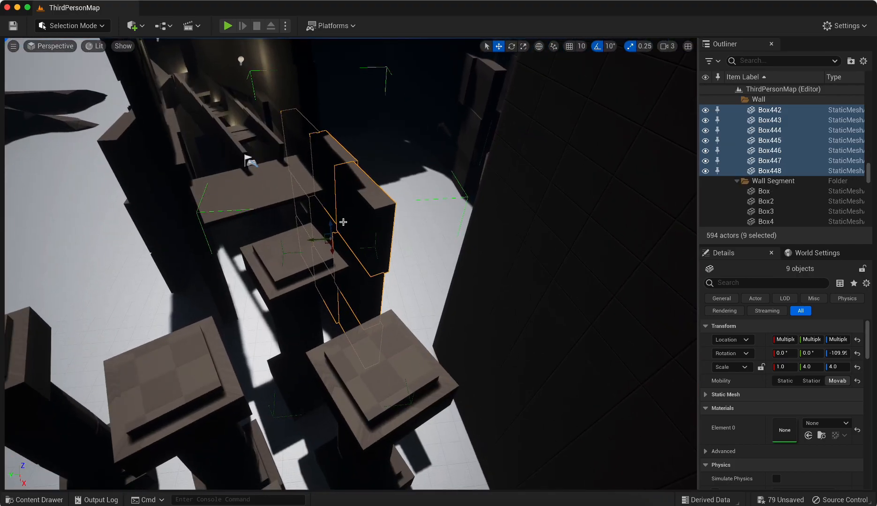
left_click_drag(336, 257, 342, 258)
key("w")
left_click_drag(315, 242, 366, 248)
right_click_drag(366, 248, 349, 251)
left_click_drag(394, 251, 397, 266)
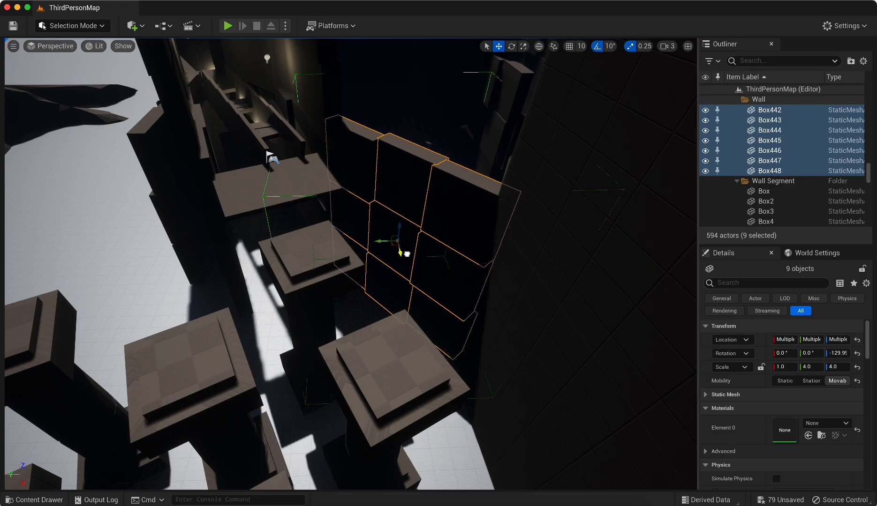
- Duplicate the nine-block wall segment upward and undo the last change
right_click_drag(402, 256, 422, 213)
left_click_drag(353, 361, 357, 120, "alt")
right_click_drag(342, 147, 275, 145)
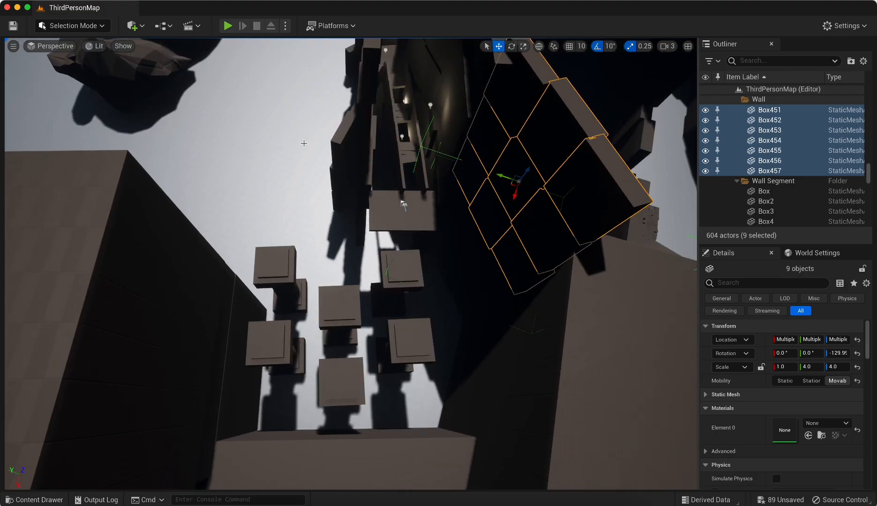
key("super+z")
right_click_drag(285, 192, 329, 96)
- Play-test the enclosed pillar area from the entrance platform
left_click(228, 26)
left_click(449, 249)
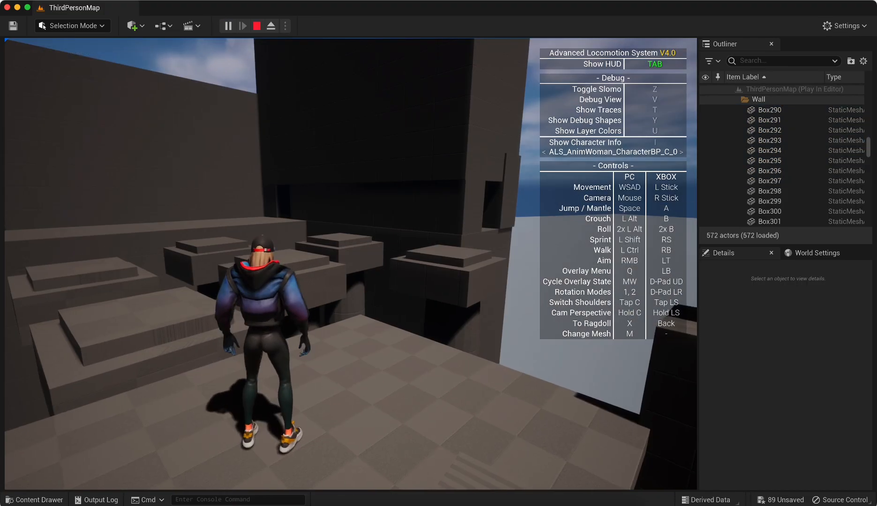
key("w")
key("Escape")
right_click_drag(439, 267, 438, 280)
key("alt+p")
key("w")
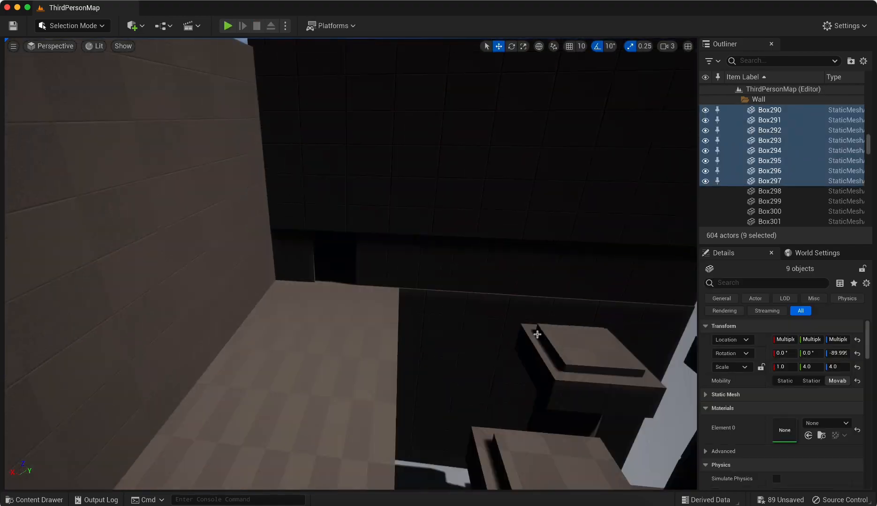
- Adjust the height of the large block above the passage and test the opening with the character
left_click(466, 269)
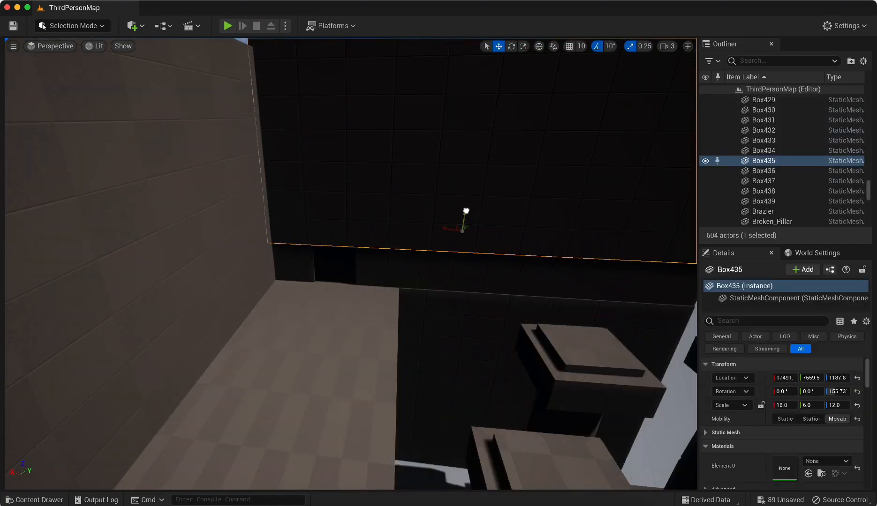
key("alt+p")
key("w")
key("space")
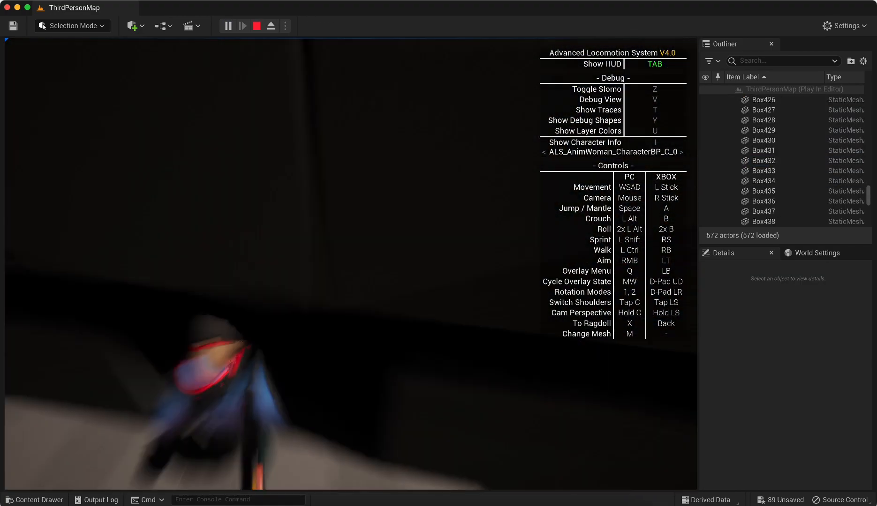
key("Escape")
left_click_drag(606, 102, 602, 121)
- Play-test the route over the pillars and across the large platform to the passage opening
left_click(227, 26)
key("w")
key("space")
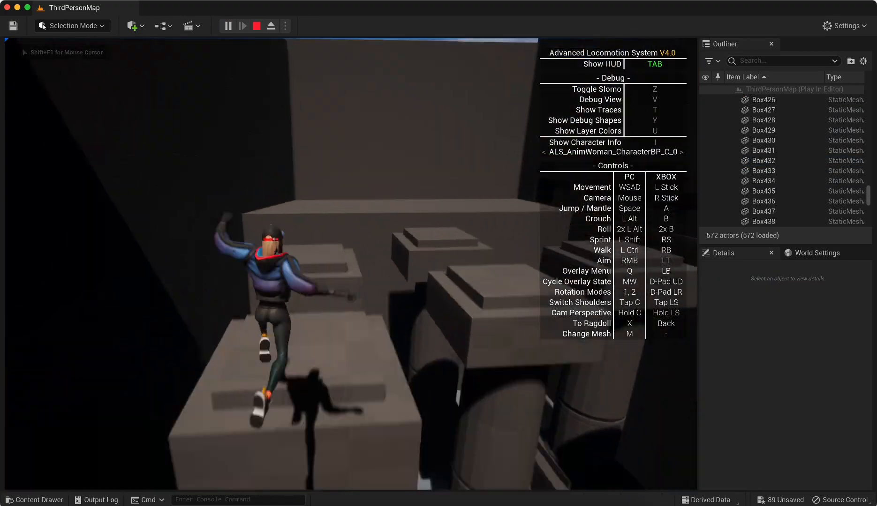
key("w")
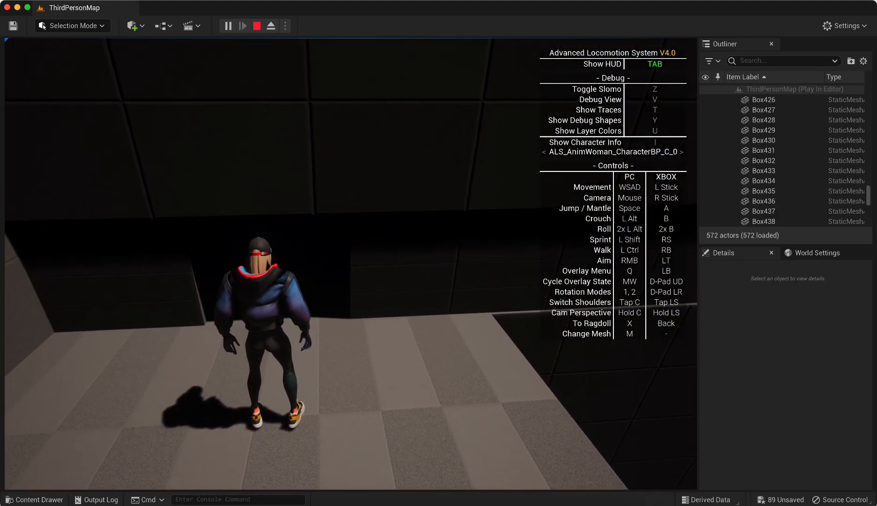
key("Escape")
- Find the statue asset and place an Egyptian statue on the large platform by the back wall, rotated 60° about Z
right_click_drag(562, 270, 519, 254)
left_click(518, 254)
key("ctrl+space")
type("statue")
left_click_drag(199, 362, 370, 246)
key("w")
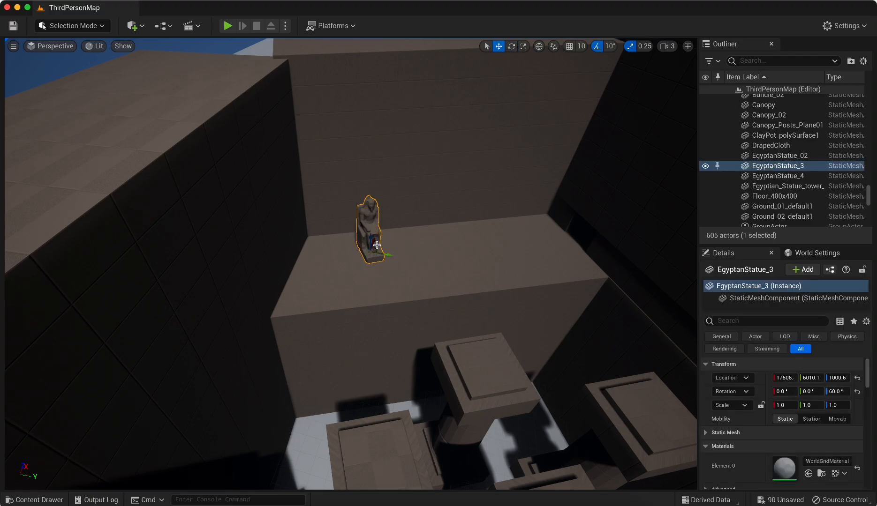
- Duplicate the Egyptian statue twice along the back wall to form a row of three
right_click_drag(403, 245, 404, 245)
left_click_drag(357, 319, 403, 317, "alt")
right_click_drag(404, 317, 375, 312)
right_click(395, 309)
left_click(255, 358)
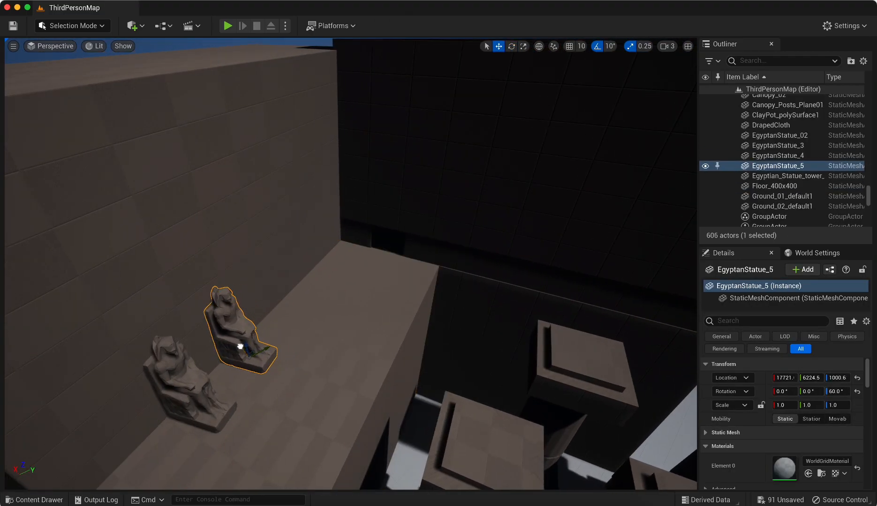
left_click_drag(240, 347, 314, 339, "alt")
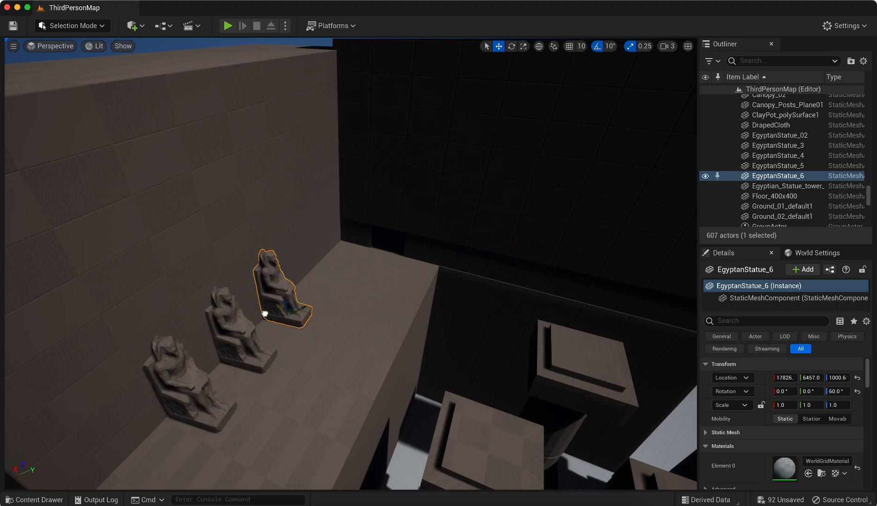
- Select all three statues and rotate them to about 63.5° so they face away from the back wall
right_click_drag(265, 315, 264, 336)
left_click_drag(439, 304, 437, 305)
left_click(365, 299, "shift")
left_click(301, 300, "shift")
key("e")
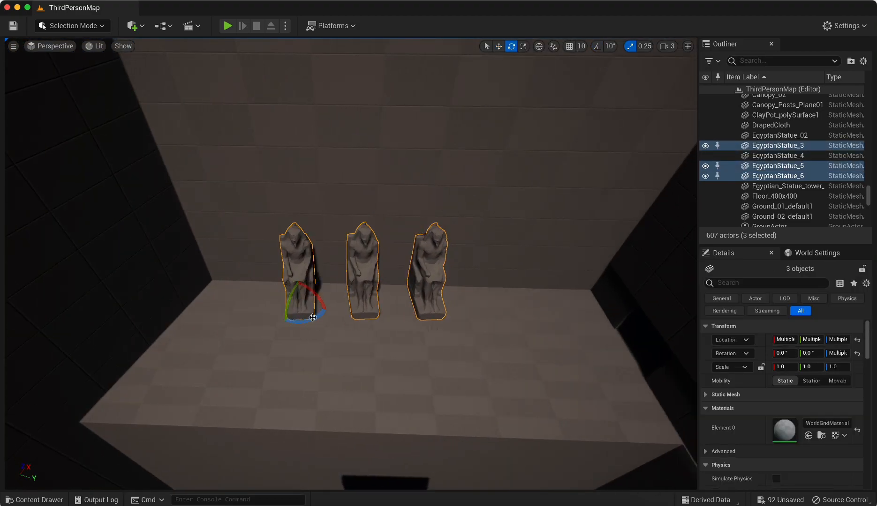
left_click_drag(324, 312, 325, 321)
- Adjust the positions of the middle and end statues to even out the row
left_click(367, 305)
key("w")
left_click_drag(371, 300, 371, 299)
left_click(436, 307)
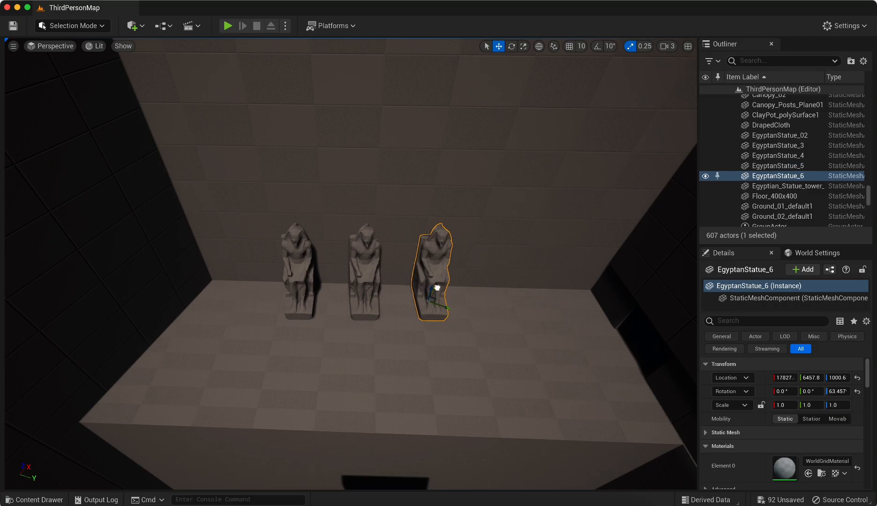
- Move the three statues together along the back wall towards the platform's centre
right_click_drag(435, 277, 442, 284)
left_click(354, 284, "shift")
left_click(290, 285, "shift")
left_click_drag(303, 296, 326, 276)
key("e")
left_click(402, 331)
right_click_drag(402, 331, 393, 320)
- Add a point light near the statues and set its colour to blue, hex sRGB 0092FF
left_click(135, 26)
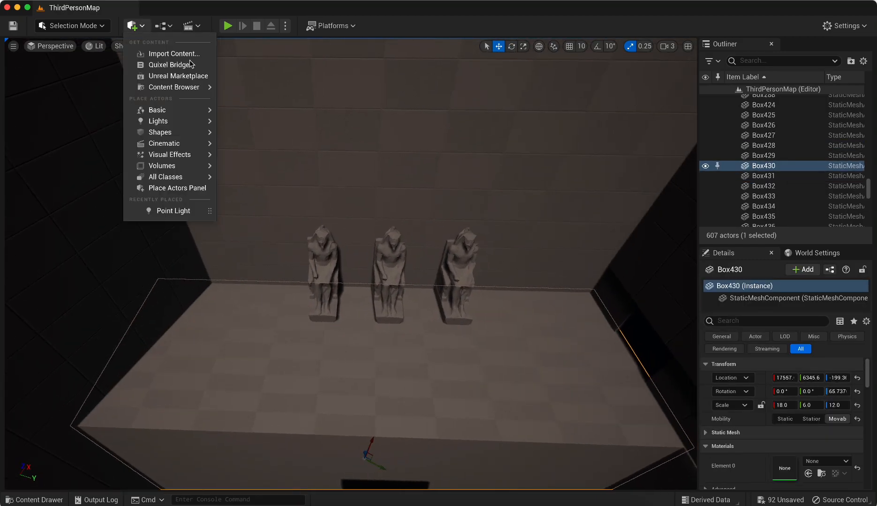
mouse_move(159, 121)
left_click(244, 146)
scroll(781, 429, "down", 1)
left_click(797, 449)
left_click_drag(614, 289, 569, 254)
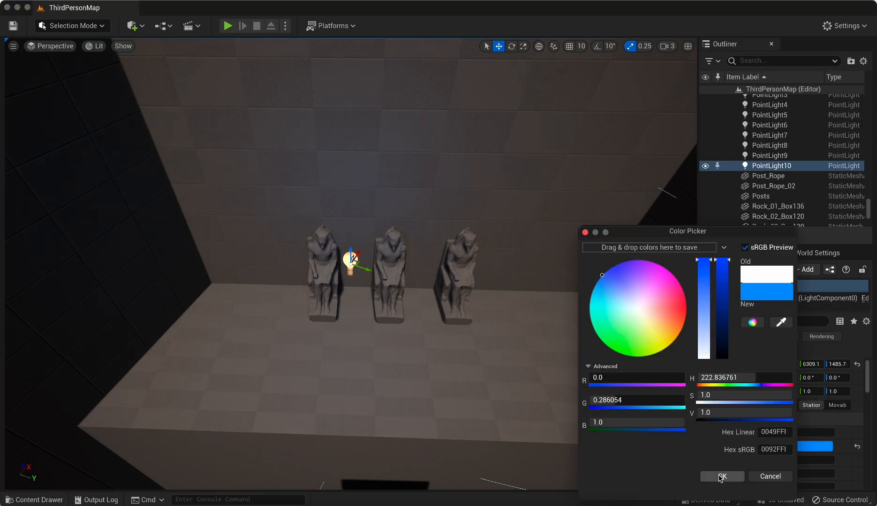
left_click(721, 477)
- Set the point light's intensity to about 55 cd and position it in front of the middle statue
left_click_drag(349, 256, 398, 309)
key("f")
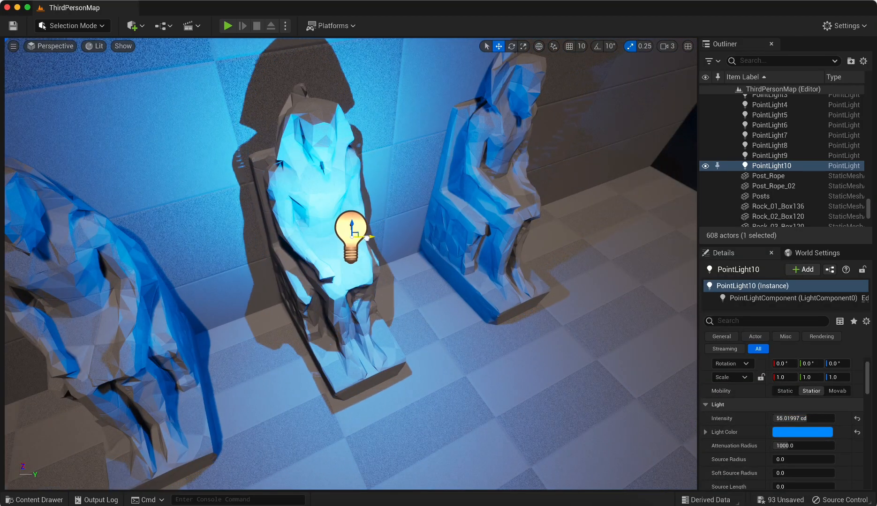
left_click_drag(367, 237, 348, 239)
scroll(389, 248, "down", 10)
right_click_drag(390, 248, 329, 247)
scroll(390, 248, "up", 3)
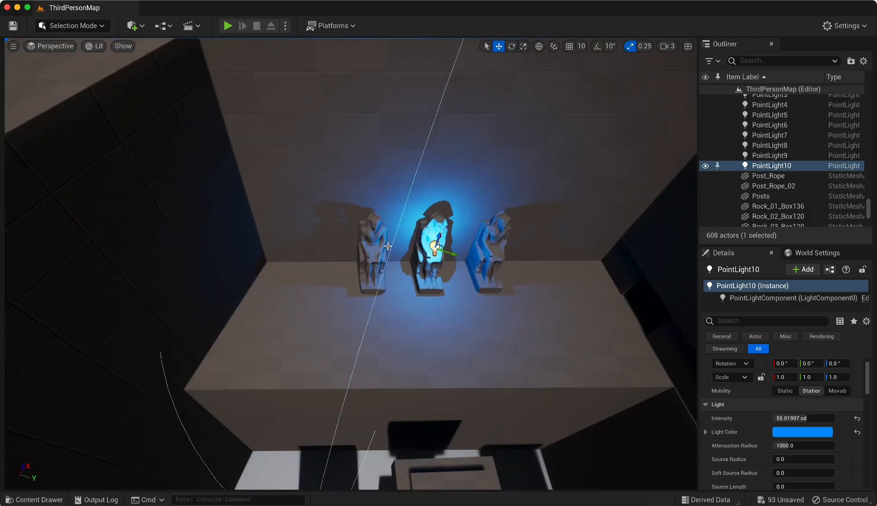
- Move the blue point light in front of the end statue
left_click_drag(452, 261, 391, 253)
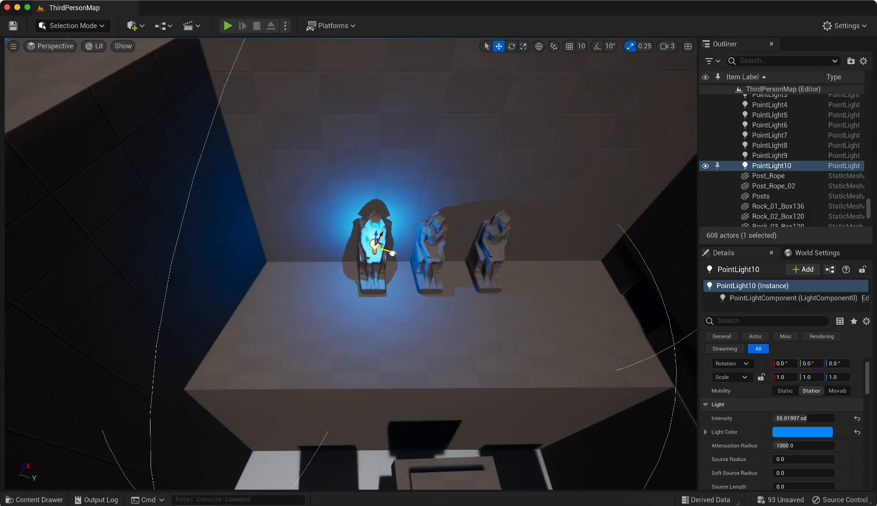
left_click(444, 269)
right_click_drag(444, 268, 502, 268)
scroll(444, 262, "down", 6)
left_click(586, 305)
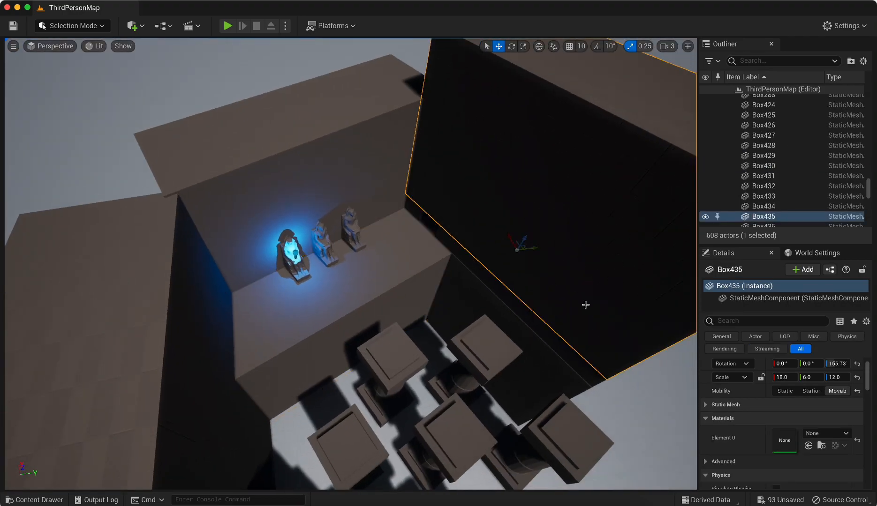
- Undo the stray moves on the passage's warm point light and place copies of warm point lights among the pillars
right_click_drag(578, 297, 515, 341)
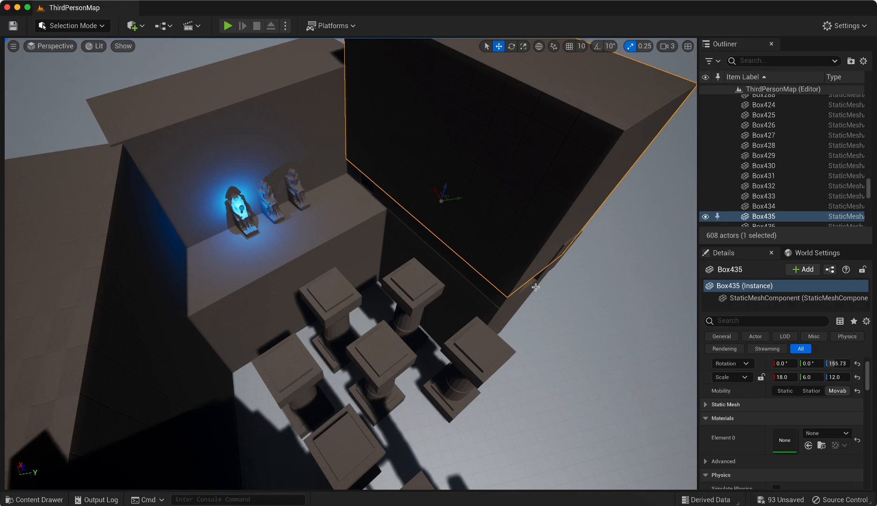
right_click_drag(536, 287, 534, 294)
right_click_drag(505, 420, 503, 423)
right_click_drag(445, 399, 508, 398)
left_click(521, 405)
key("super+z")
key("super+z")
key("super+z")
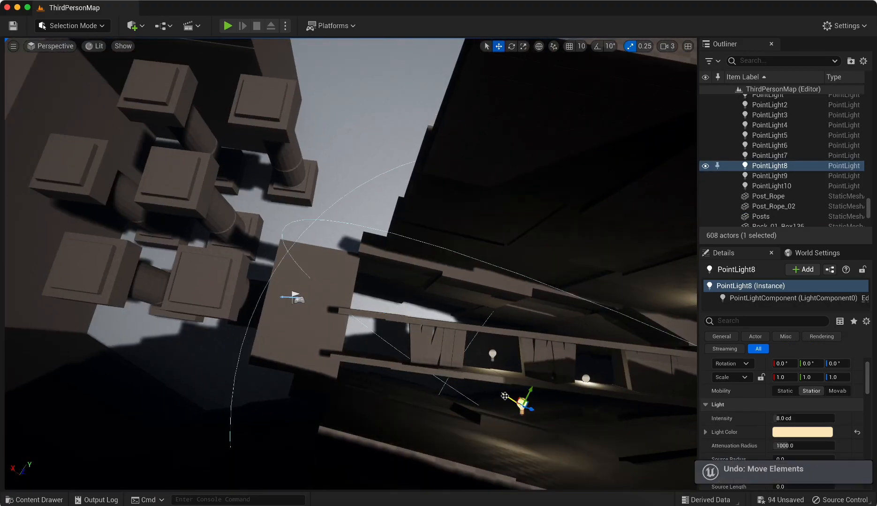
key("f")
scroll(401, 281, "up", 5)
left_click_drag(414, 229, 407, 209)
left_click_drag(427, 224, 427, 107)
right_click_drag(278, 249, 253, 239)
- Duplicate the large wall block above the chamber's side and back walls and rotate the copies to follow the enclosure
left_click(201, 231)
right_click_drag(201, 232, 185, 219)
mouse_move(234, 295)
left_mouse_down("alt")
mouse_move(229, 247)
mouse_move(213, 284)
mouse_move(230, 283)
left_mouse_up("alt")
key("e")
key("w")
mouse_move(217, 274)
right_mouse_down()
mouse_move(188, 300)
mouse_move(211, 263)
right_mouse_up()
left_click_drag(305, 204, 421, 178, "alt")
key("e")
left_click_drag(421, 190, 437, 188)
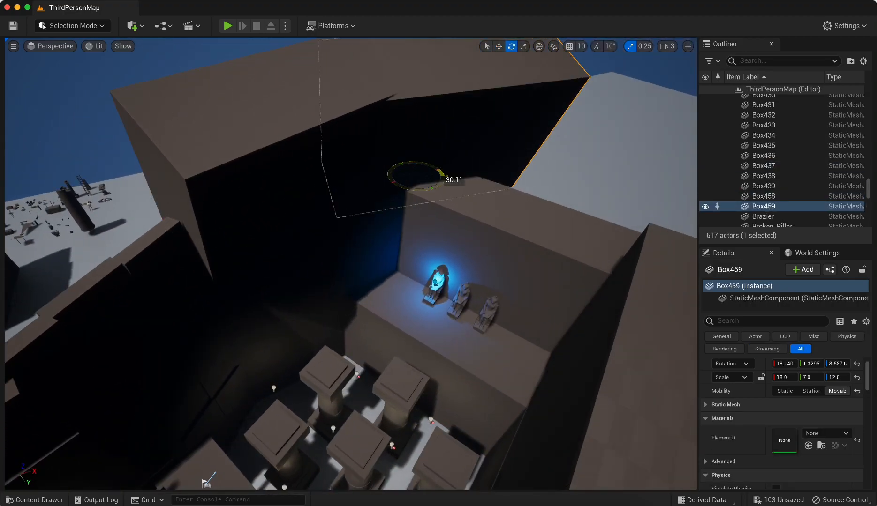
- Place another block copy above the statue chamber's far corner and rotate it to about 98.6° on Z
right_click_drag(415, 180, 462, 187)
left_click_drag(179, 196, 341, 197, "alt")
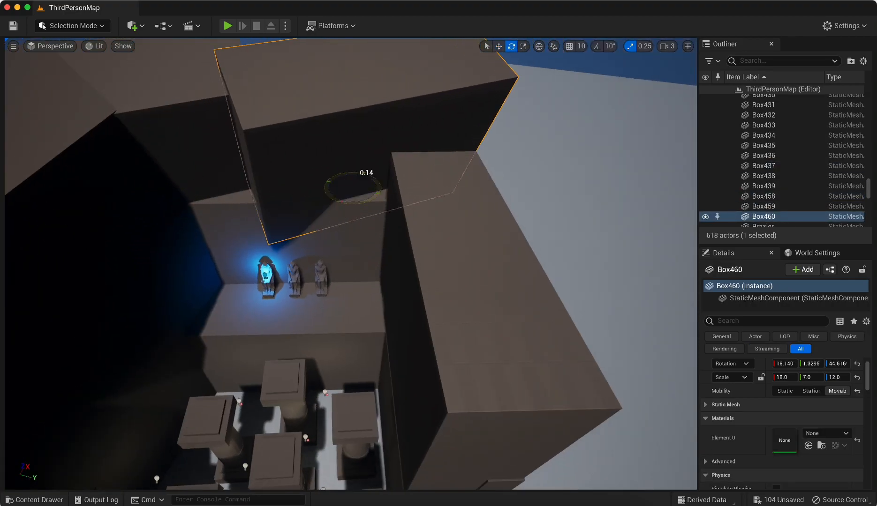
right_click_drag(444, 262, 379, 249)
left_click(390, 282)
left_click(429, 216)
right_click_drag(429, 215, 446, 214)
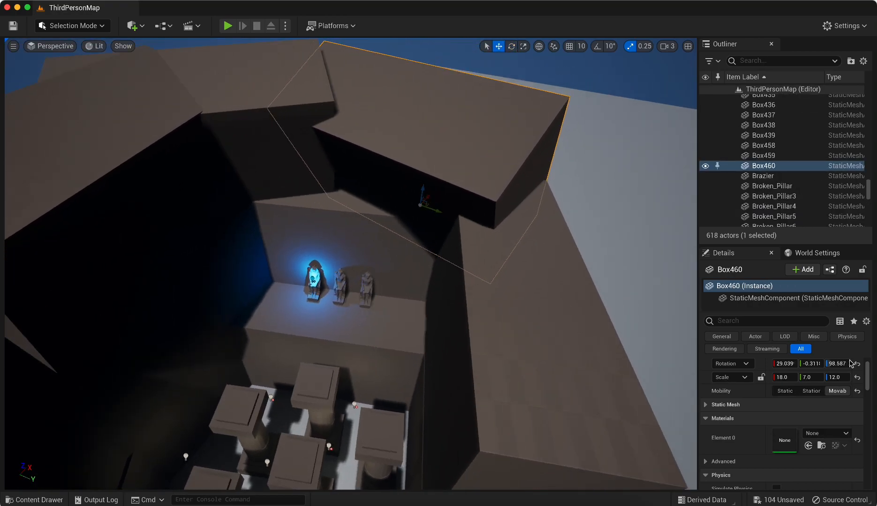
right_click_drag(431, 215, 462, 216)
- Copy the nine-piece stone wall segment to extend the passage's outer wall, rotating it to fit, and undo the surplus copy
left_click(553, 286)
left_click(561, 294)
right_click_drag(562, 294, 582, 281)
left_click(430, 343)
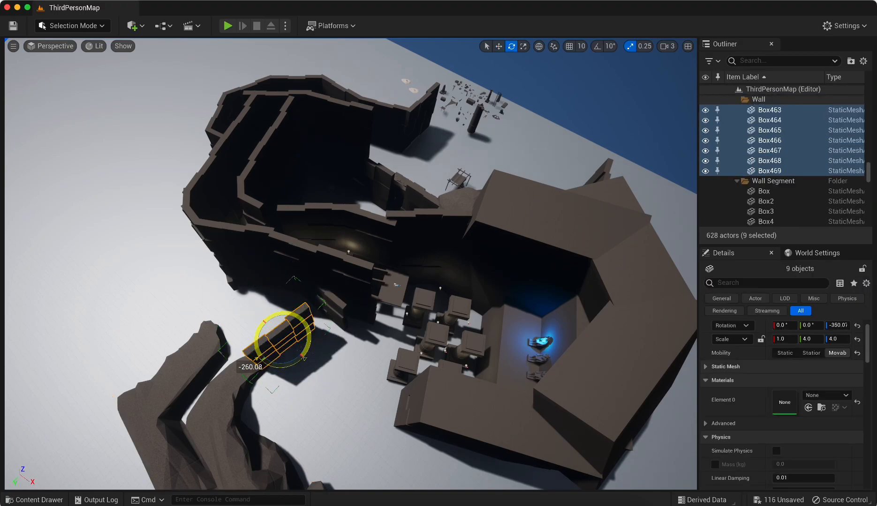
left_click_drag(202, 278, 144, 217, "alt")
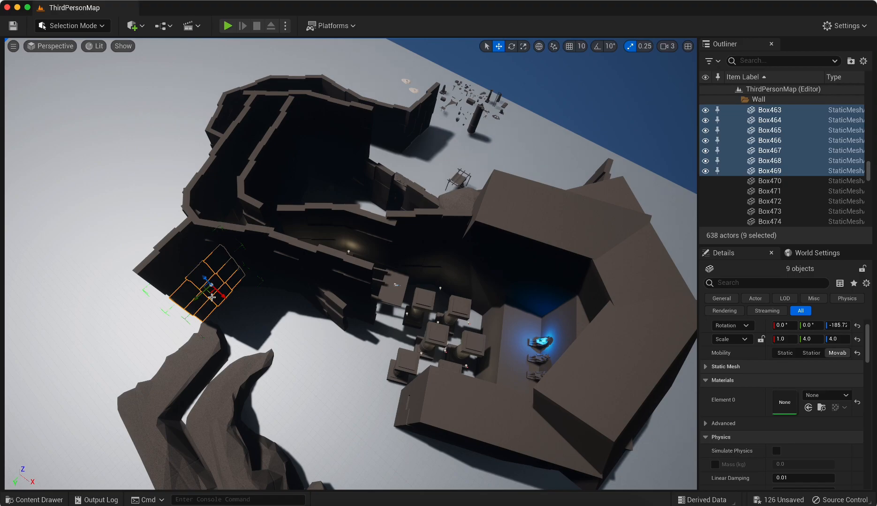
left_click_drag(180, 251, 149, 216, "alt")
key("super+z")
- Duplicate a large block from the statue chamber and move the copy above the curved passage walls
left_click(537, 250)
left_click_drag(541, 250, 264, 109, "alt")
right_click_drag(264, 109, 155, 85)
right_click_drag(338, 187, 375, 237)
key("w")
left_click_drag(568, 240, 555, 212)
- Rotate and shift the copied block so it lies over the passage as a roof piece
right_click_drag(555, 212, 477, 284)
key("e")
left_click_drag(404, 325, 370, 263)
key("w")
left_click_drag(389, 261, 420, 277)
right_click_drag(420, 278, 429, 269)
key("e")
left_click_drag(349, 287, 444, 301)
right_click_drag(444, 301, 324, 230)
- Undo the last block change and set the passage roof block's X scale to 12
left_click_drag(812, 378, 797, 378)
mouse_move(273, 351)
right_mouse_down()
mouse_move(357, 344)
mouse_move(273, 351)
right_mouse_up()
key("super+z")
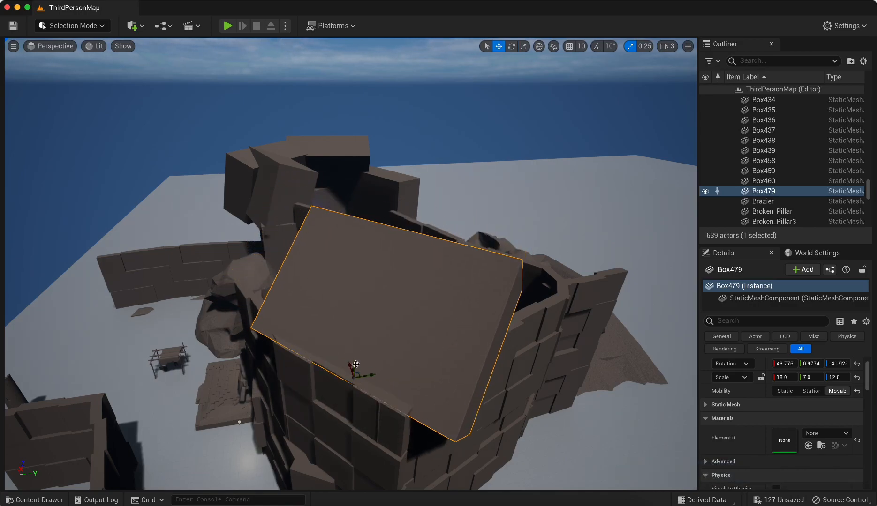
right_click_drag(451, 301, 526, 300)
right_click_drag(437, 328, 404, 324)
left_click(783, 378)
type("12")
key("Return")
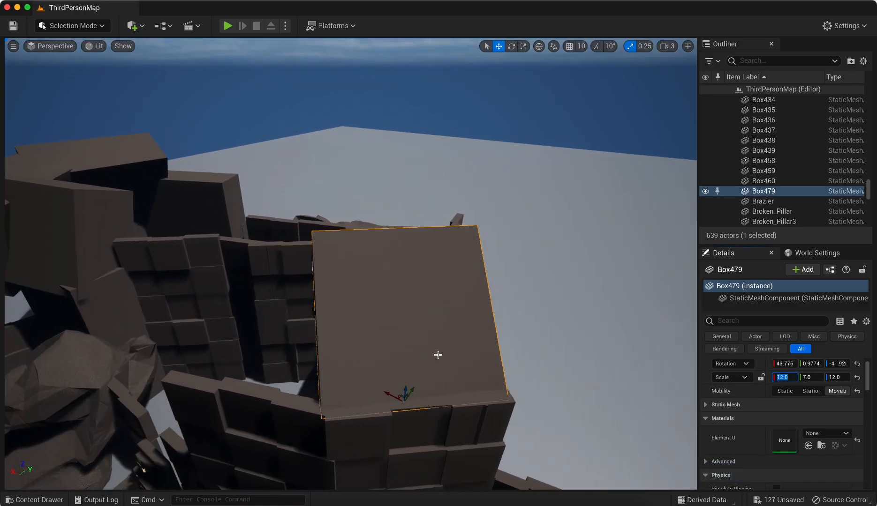
- Duplicate the roof block three times along the curved passage and turn the copies to follow the bend
right_click_drag(436, 357, 429, 361)
left_click_drag(422, 404, 318, 350, "alt")
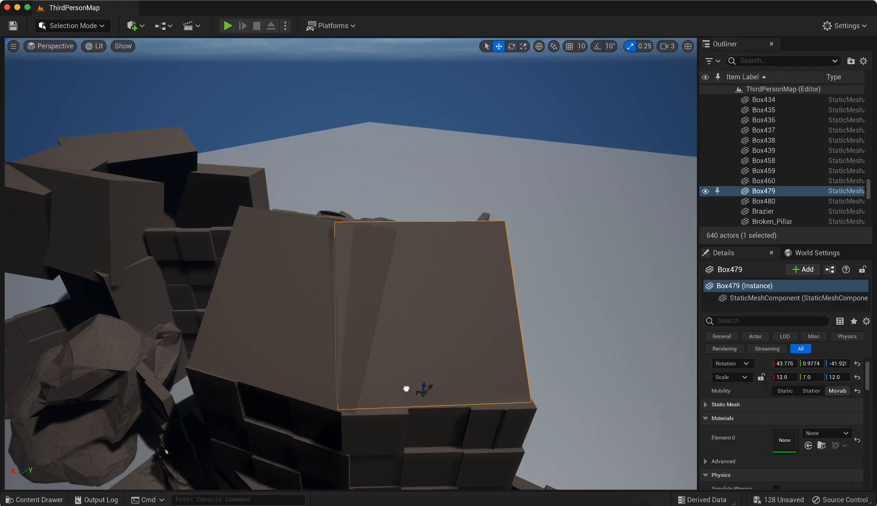
right_click_drag(415, 396, 211, 399)
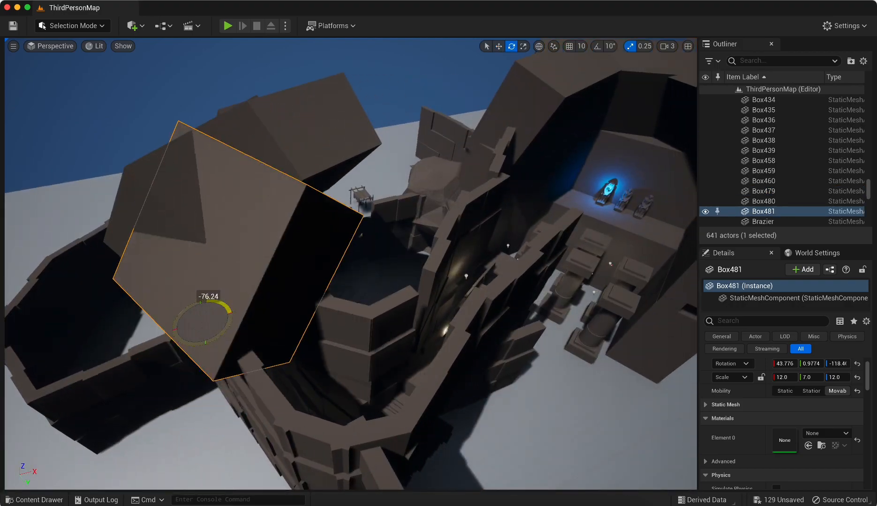
left_click_drag(258, 311, 261, 311, "alt")
right_click_drag(441, 277, 350, 235)
left_click_drag(202, 218, 176, 370, "alt")
right_click_drag(176, 370, 344, 353)
left_click_drag(345, 352, 342, 359)
right_click_drag(341, 358, 491, 241)
- Add another roof block copy over the passage, then raise and shift it to close the gap
left_click_drag(273, 111, 370, 225, "alt")
key("e")
right_click_drag(371, 225, 324, 211)
key("w")
left_click_drag(317, 216, 318, 179)
left_click_drag(300, 194, 262, 197)
right_click_drag(262, 197, 180, 188)
- Add two more block copies from the passage towards the pillar hall and rotate the last one to fit
left_click_drag(180, 188, 281, 169, "alt")
right_click_drag(282, 169, 434, 358)
key("e")
left_click_drag(573, 445, 439, 408, "alt")
key("e")
left_click_drag(434, 434, 465, 421)
right_click_drag(464, 421, 452, 421)
right_click_drag(474, 356, 400, 331)
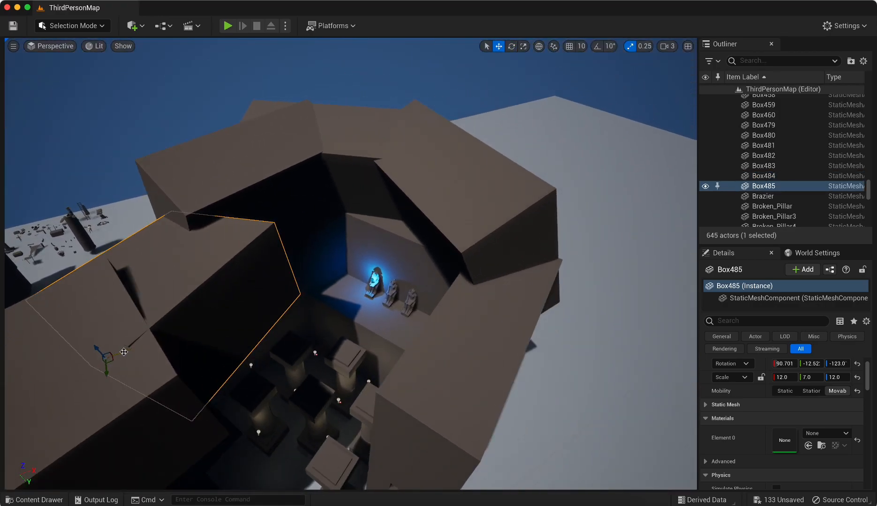
- Extend the roof across the front of the pillar hall with three more block copies
left_click_drag(124, 352, 290, 265, "alt")
key("w")
left_click_drag(281, 324, 329, 366, "alt")
right_click_drag(449, 303, 380, 347)
left_click_drag(445, 144, 393, 206, "alt")
right_click_drag(393, 206, 422, 262)
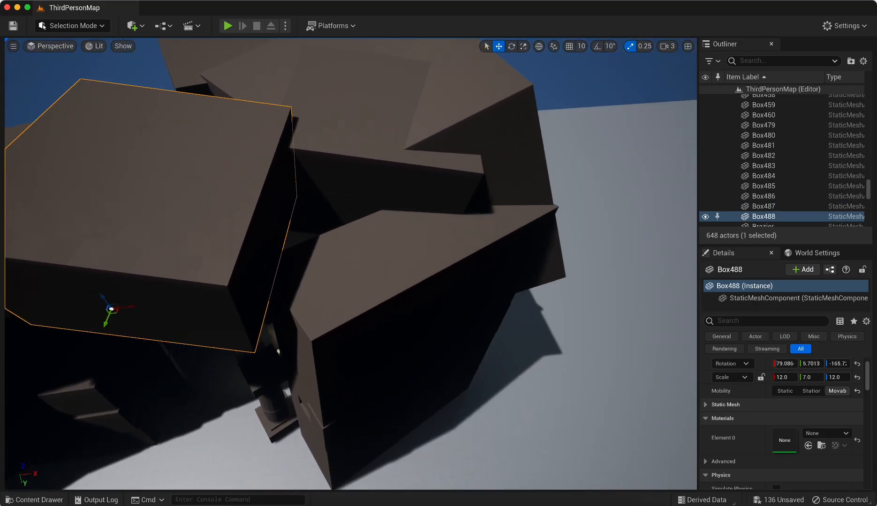
- Duplicate a whole pillar, shaft and cap, and place it outside beside the opening in the wall
left_click(430, 328)
right_click_drag(430, 328, 403, 300)
left_click(359, 323)
left_click(362, 287, "shift")
left_click_drag(360, 326, 369, 394, "alt")
right_click_drag(397, 379, 466, 284)
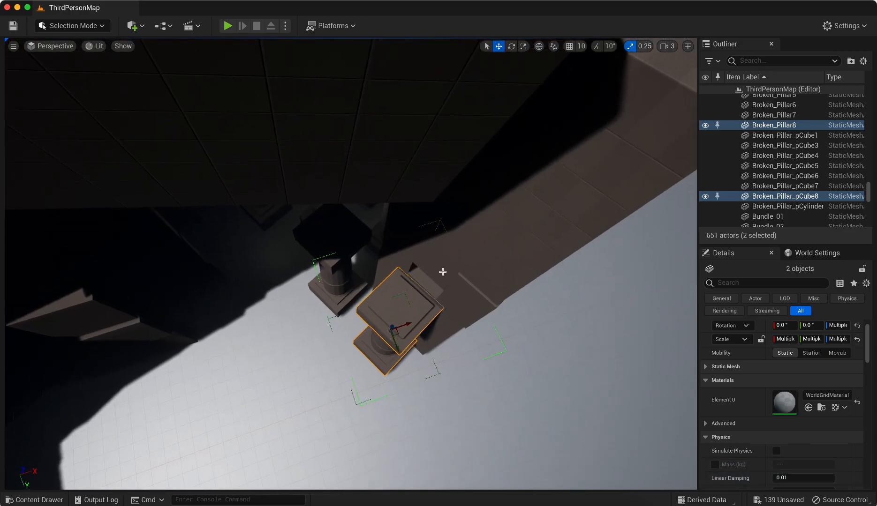
- Duplicate that pillar again and position the copy farther out from the wall opening
left_click(466, 284)
left_click_drag(548, 173, 567, 165, "alt")
right_click_drag(567, 165, 558, 188)
left_click(388, 323)
left_click(405, 303, "shift")
left_click_drag(419, 295, 321, 370, "alt")
right_click_drag(321, 370, 323, 373)
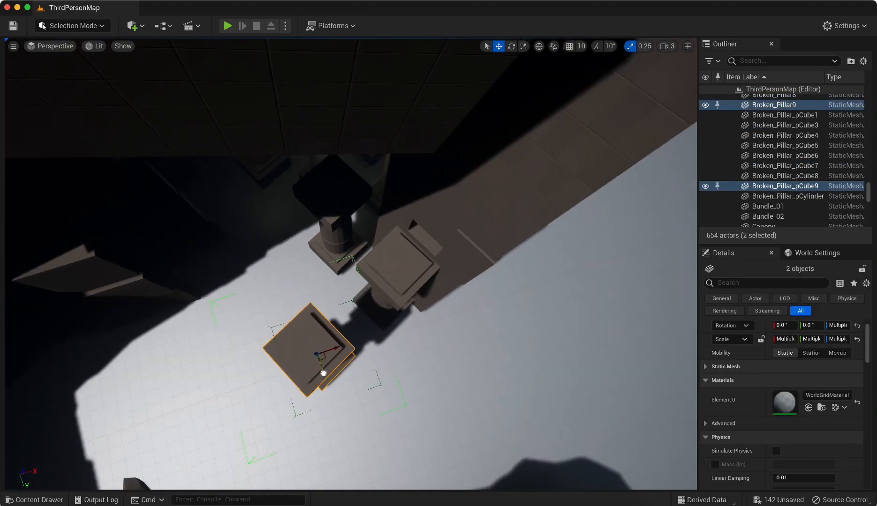
left_click_drag(343, 352, 326, 375)
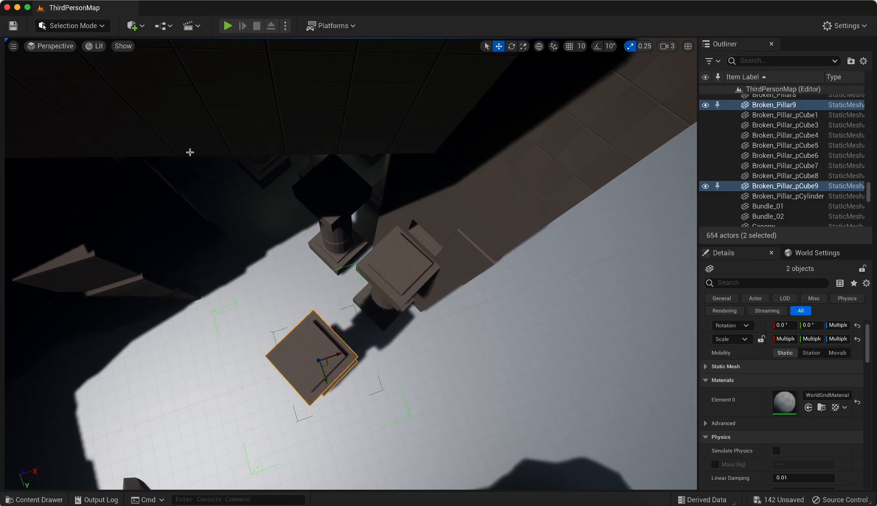
- Create a box in Modeling Mode, scale it to 4.0 × 1.0 × 0.3 and rotate it about -25.3° between the two outer pillars
left_click(70, 26)
left_click(70, 86)
left_click(19, 79)
left_click(408, 334)
left_click(446, 473)
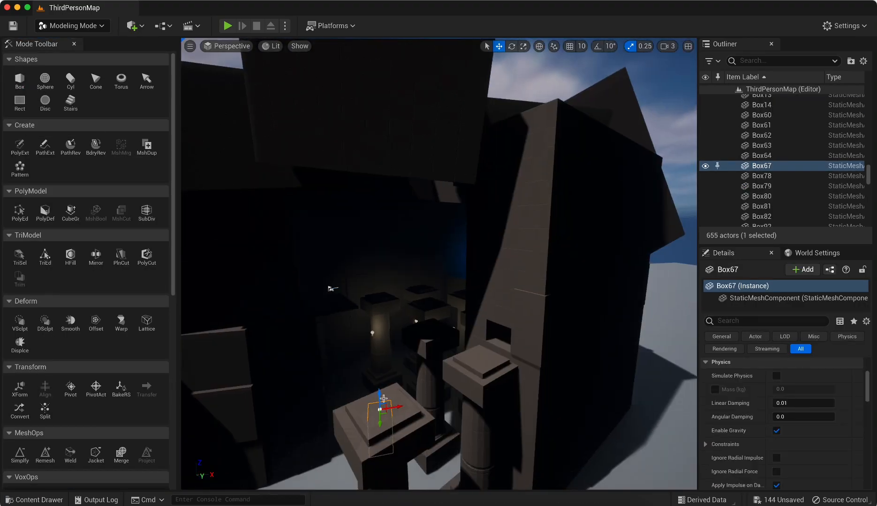
left_click(837, 405)
type("2")
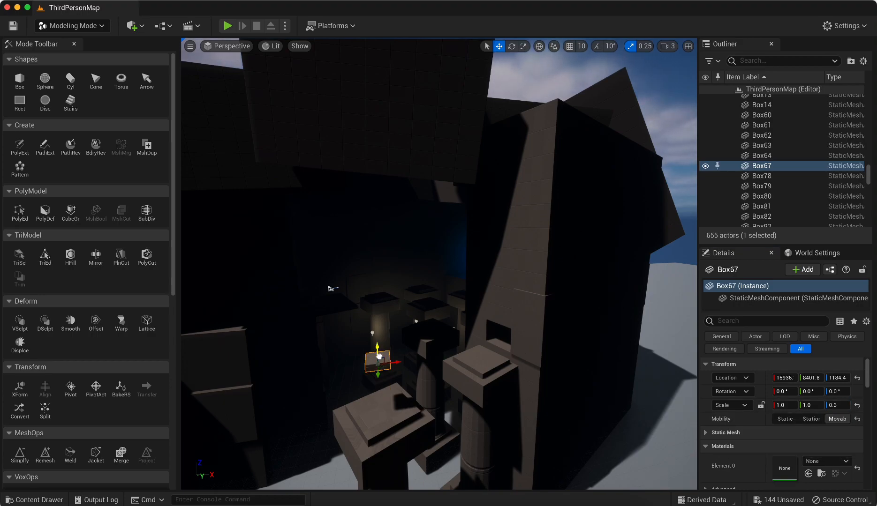
key("Return")
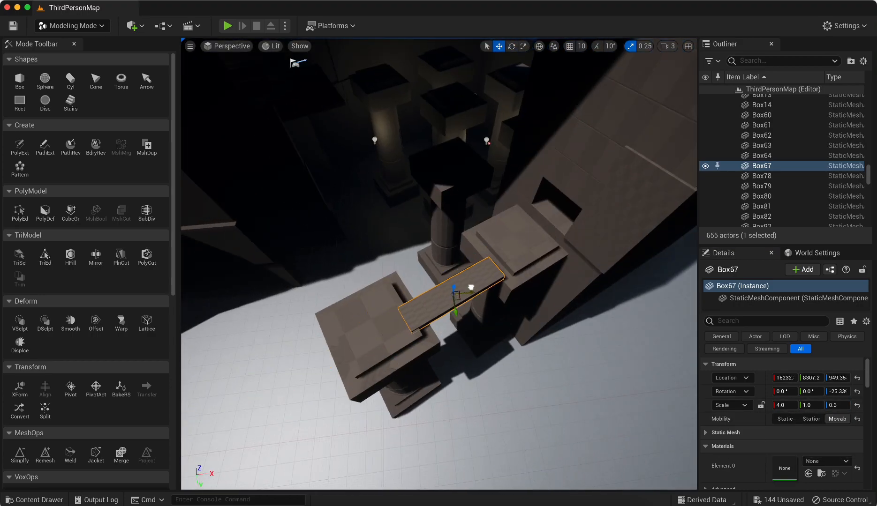
- Set the bridging slab's Y scale to 3 and adjust its height and position across the pillar gap
left_click(814, 406)
type("3")
key("Return")
left_click_drag(465, 309, 465, 299)
right_click_drag(465, 299, 530, 300)
left_click_drag(393, 230, 386, 233)
right_click_drag(380, 236, 328, 237)
- Ungroup the pillar beside the wall opening, resize its cap and group the pieces again
left_click(364, 170)
right_click(372, 160)
left_click(546, 363)
left_click(387, 169)
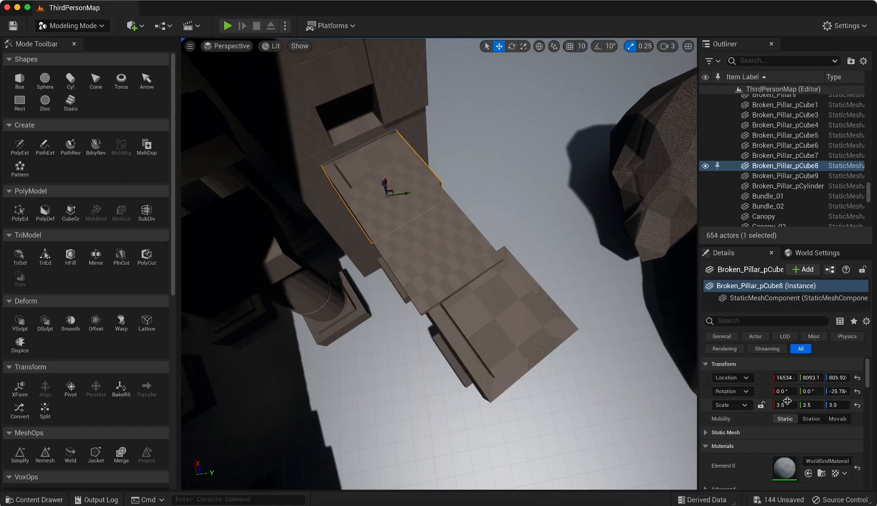
left_click(390, 276)
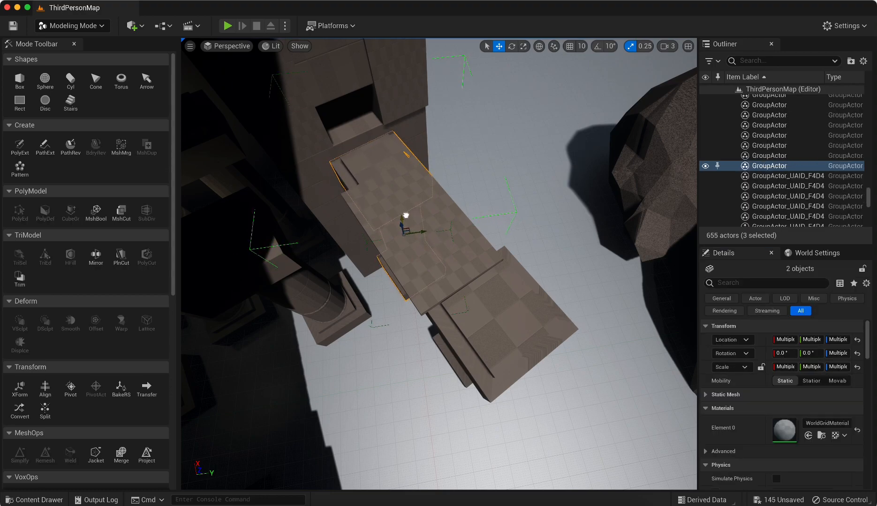
- Resize the slab to a scale of 12.0 × 2.0 × 0.3 and slide it outward over both pillars
left_click(406, 216)
left_click_drag(401, 189, 414, 176)
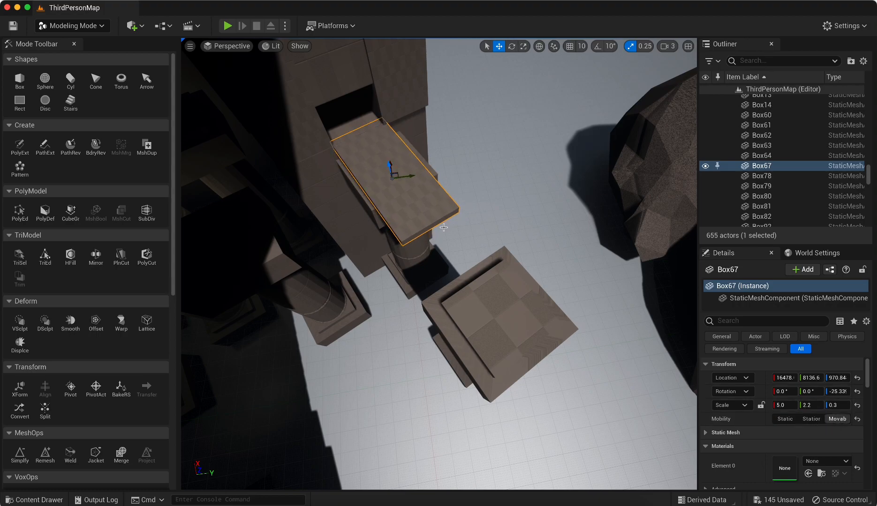
left_click_drag(409, 214, 451, 243)
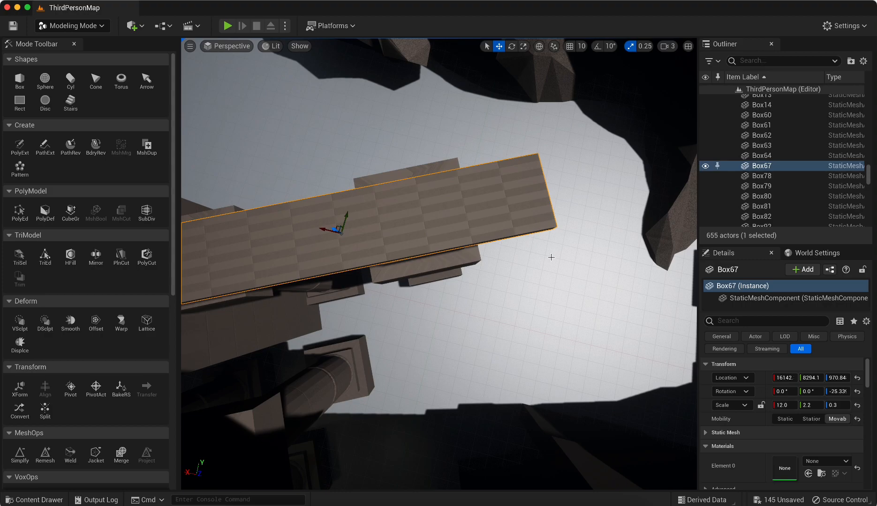
scroll(551, 258, "down", 5)
left_click(541, 276)
left_click(450, 233)
left_click(816, 405)
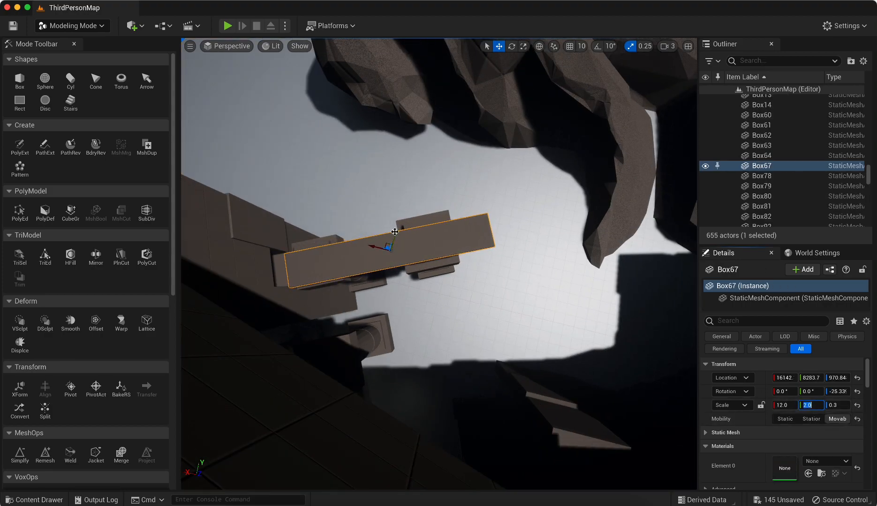
- Delete the outer pillar, place a copy of the inner pillar under the slab's far end and shift the inner one outward
left_click(433, 267)
left_click(424, 216, "shift")
key("Delete")
left_click(370, 285)
left_click(324, 285, "shift")
left_click_drag(335, 264, 491, 223)
left_click(348, 264)
left_click(374, 284)
- Lengthen the slab by setting its X scale to 18
left_click(453, 238)
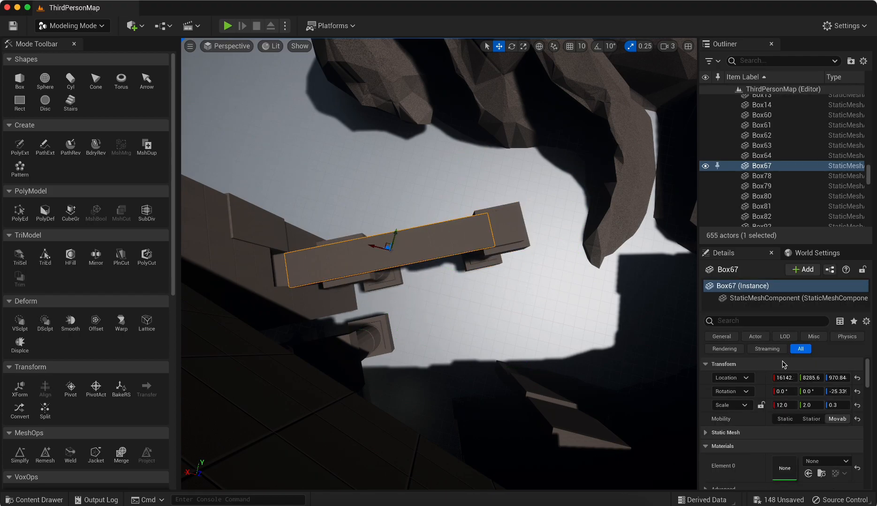
right_click_drag(656, 353, 675, 334)
scroll(801, 402, "down", 1)
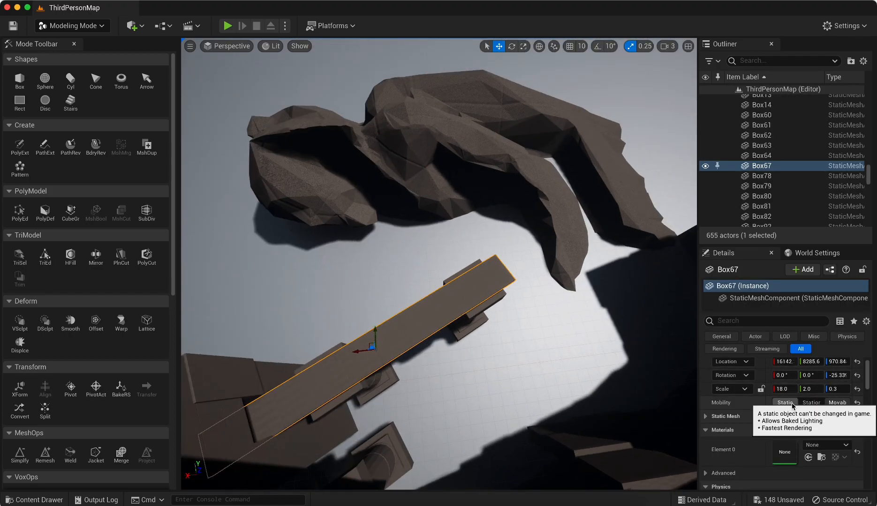
scroll(746, 375, "down", 10)
mouse_move(582, 337)
right_mouse_down()
mouse_move(619, 330)
mouse_move(576, 334)
right_mouse_up()
scroll(791, 404, "up", 10)
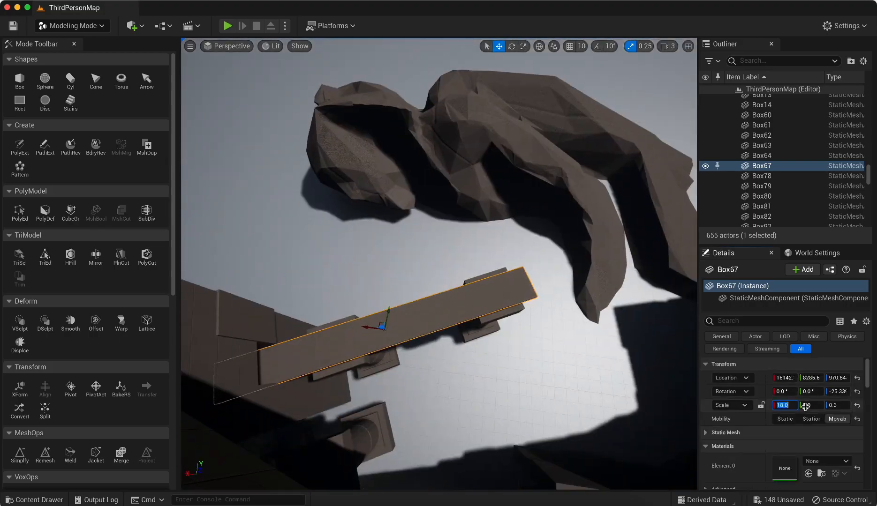
- Duplicate the slab, turn the copy 90° across the walkway's outer end and set its X scale to 14
left_click_drag(373, 325, 520, 219)
key("super+z")
key("e")
left_click_drag(505, 206, 442, 215)
key("super+z")
key("w")
left_click_drag(461, 200, 451, 243)
left_click(785, 406)
type("14")
key("Return")
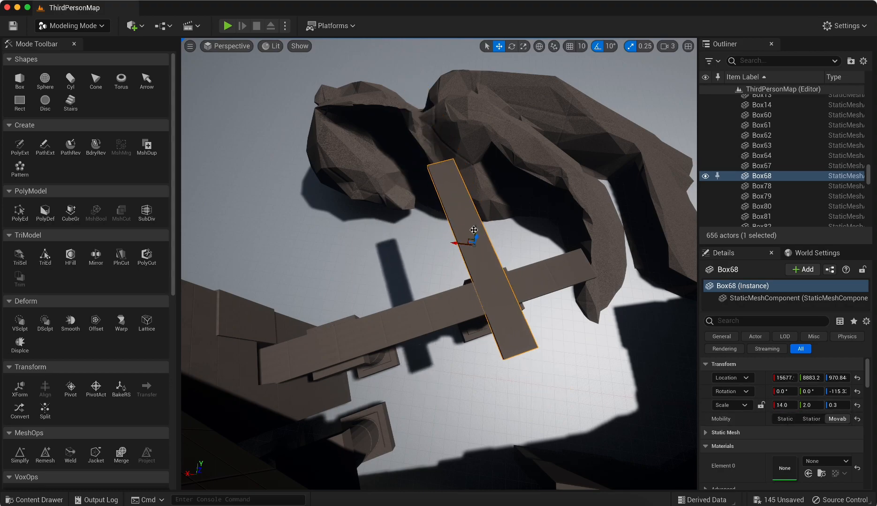
- Place a slab copy scaled 14.0 × 2.0 × 0.3 at right angles to the end of the cross slab nearest the fallen statue
left_click(432, 305)
left_click_drag(389, 325, 501, 165, "alt")
left_click_drag(488, 175, 554, 176)
right_click_drag(554, 176, 581, 141)
left_click_drag(467, 234, 459, 220)
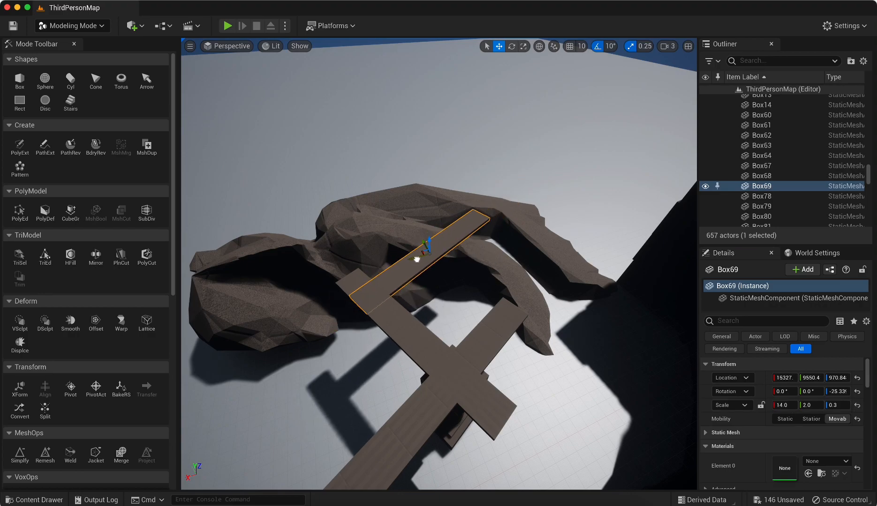
left_click_drag(417, 259, 408, 266)
- Place a copy of the pillar under the corner where the outer slabs meet, and duplicate the cross slab to extend the walkway
right_click_drag(487, 300, 451, 309)
left_click(515, 257)
right_click_drag(469, 263, 586, 267)
left_click(487, 292)
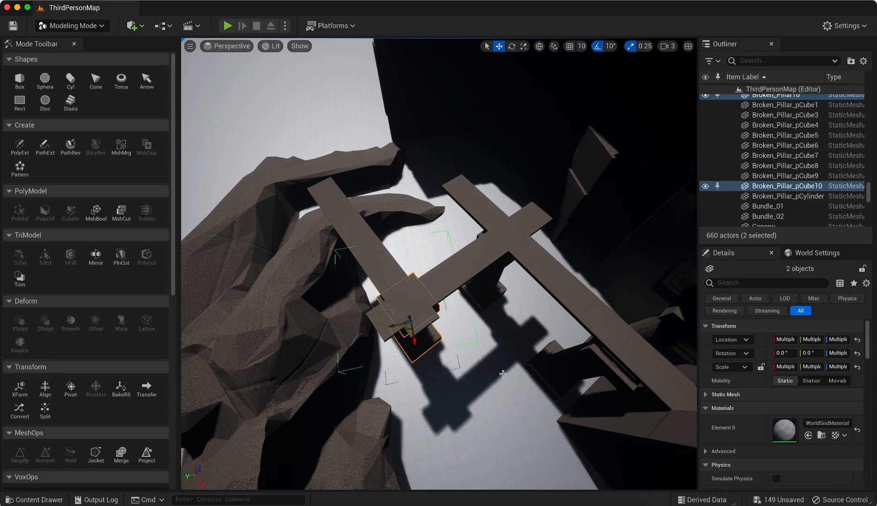
right_click_drag(504, 366, 511, 265)
left_click(444, 349)
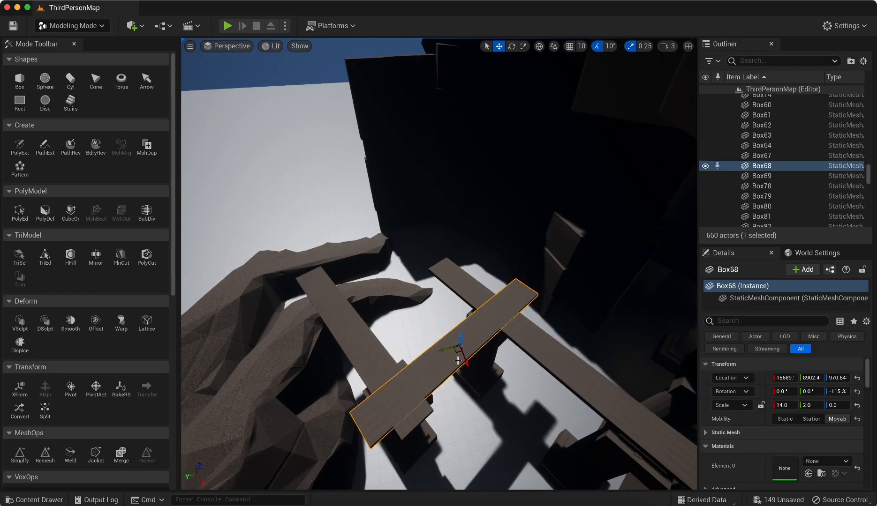
right_click_drag(400, 239, 430, 279)
- Playtest the level by running the character through the dark temple hall, and end the session
key("alt+p")
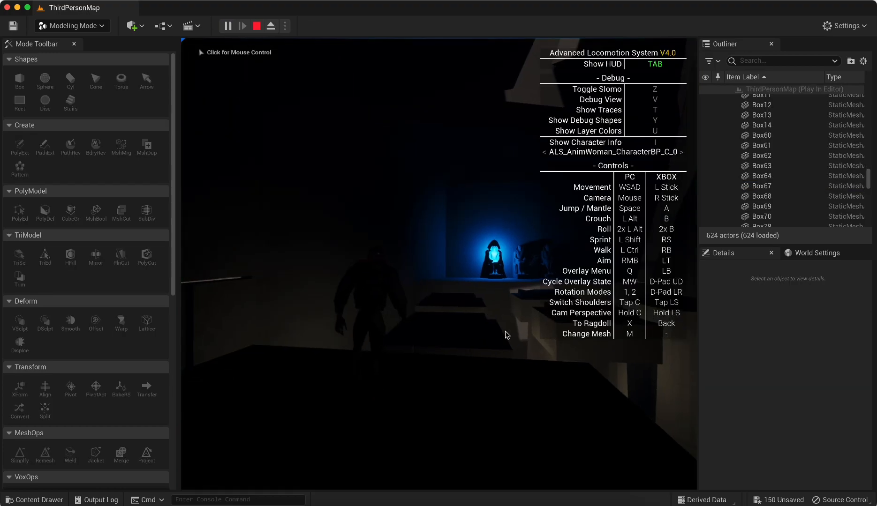
key("w")
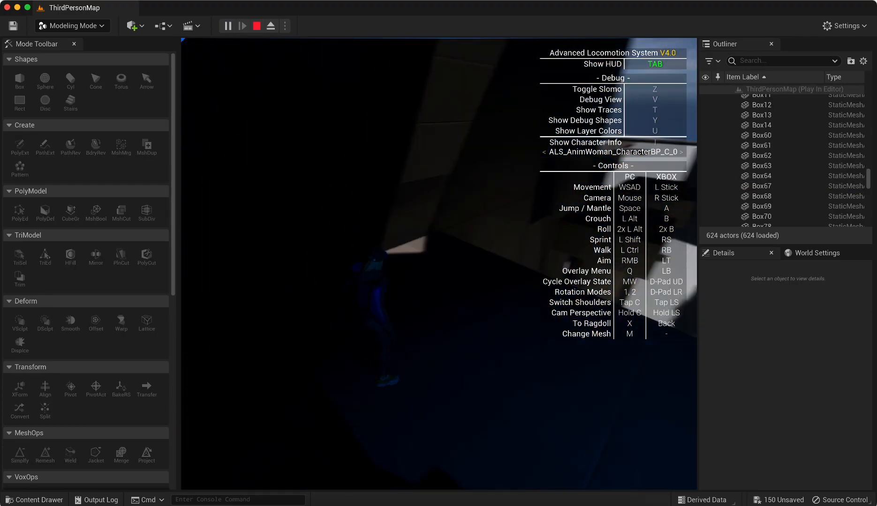
key("Escape")
- Select the two large adjoining roof blocks and shift them together
right_click_drag(609, 347, 327, 345)
left_click(328, 345)
left_click(501, 328, "shift")
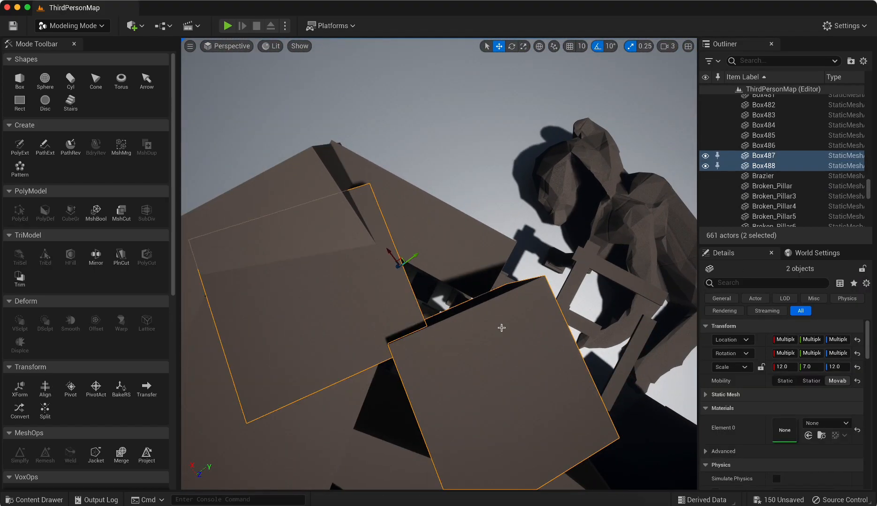
left_click_drag(392, 234, 402, 228)
- Duplicate a point light, place the copy beside the small doorway past the statues and lower its intensity to about 2.38 cd
left_click(395, 280)
right_click_drag(396, 280, 408, 273)
left_click(462, 268)
left_click_drag(463, 261, 483, 146, "alt")
right_click_drag(548, 119, 469, 154)
left_click_drag(300, 281, 275, 264)
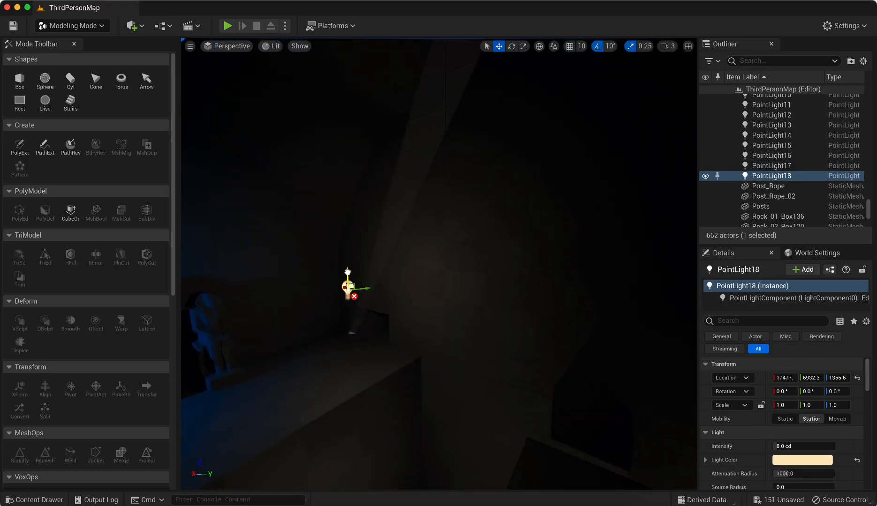
left_click_drag(345, 349, 347, 319)
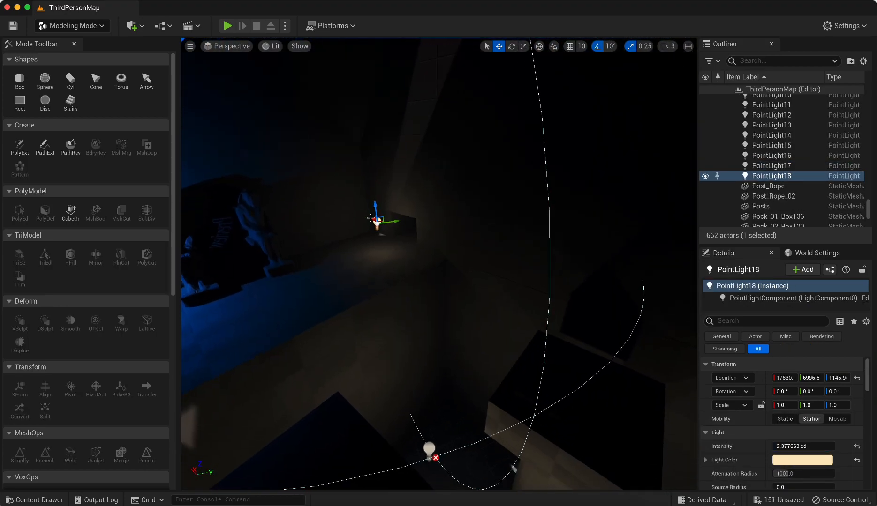
left_click_drag(803, 447, 792, 447)
- Reposition the point light beside the small doorway at the end of the statue ledge
right_click_drag(488, 282, 457, 298)
left_click(365, 213)
left_click(519, 176, "shift")
left_click(462, 300)
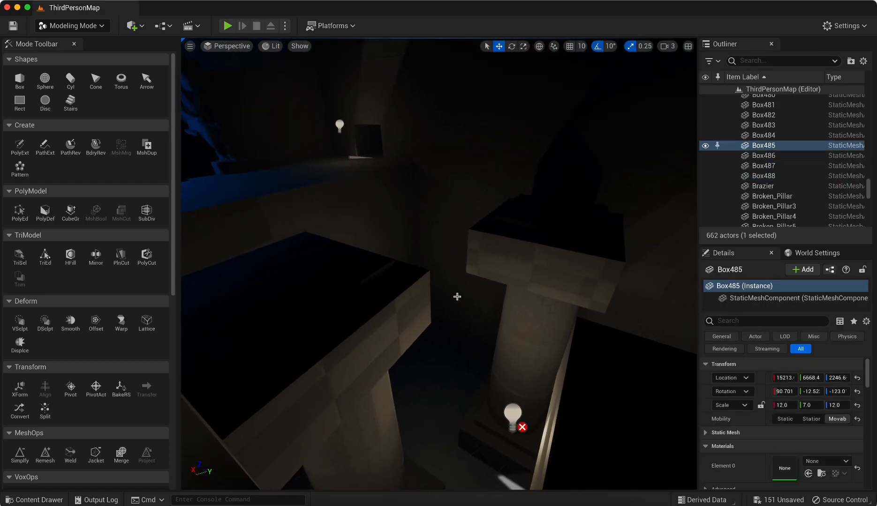
left_click(338, 126)
left_click_drag(362, 132, 234, 141)
right_click_drag(354, 137, 368, 197)
left_click(368, 197)
left_click(464, 231, "shift")
right_click_drag(464, 231, 460, 244)
left_click(401, 368)
right_click_drag(402, 368, 397, 344)
key("super+z")
left_click(392, 345)
- Playtest the pillar hall again to check the lighting and jumps, and end the session
left_click(228, 26)
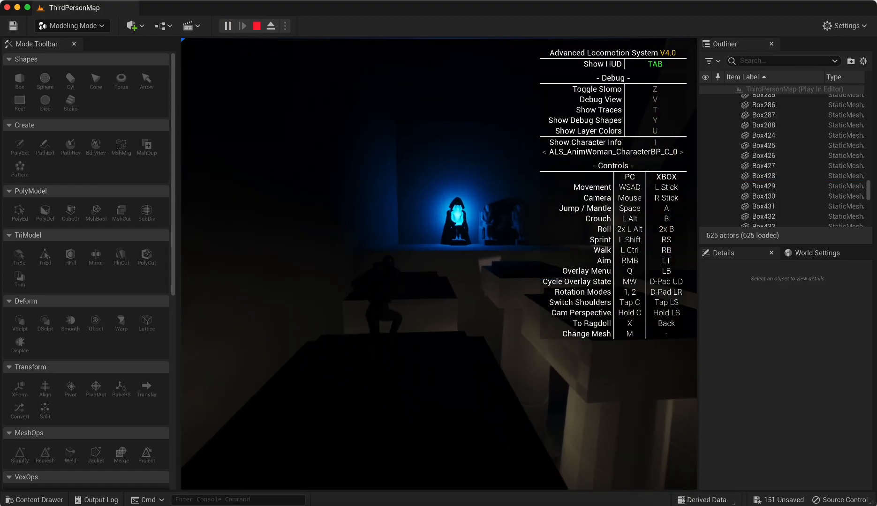
key("Escape")
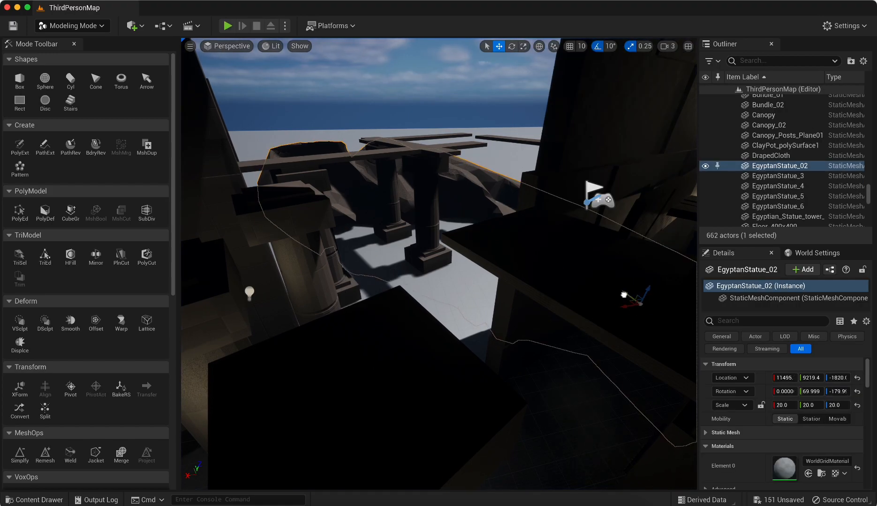
- Move the giant fallen statue EgyptanStatue_02 a little further along outside the temple
left_click_drag(630, 296, 621, 296)
mouse_move(561, 272)
right_mouse_down()
mouse_move(495, 249)
mouse_move(561, 272)
right_mouse_up()
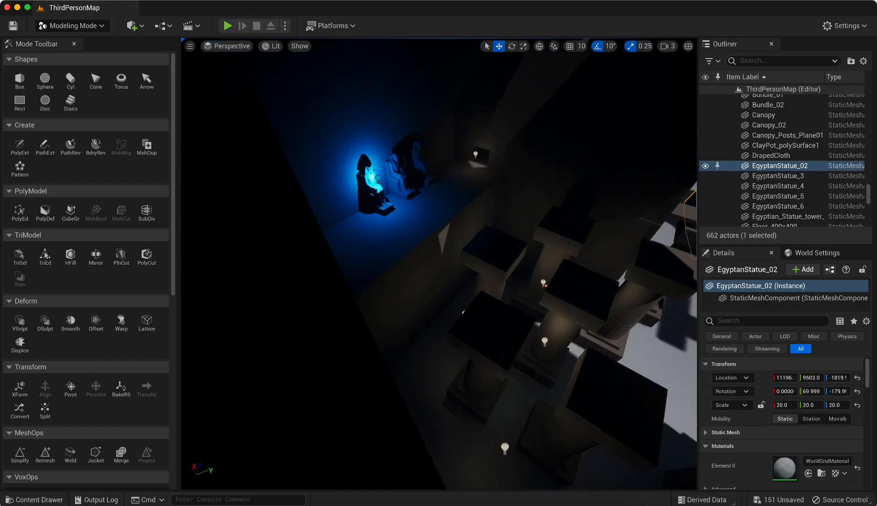
right_click_drag(412, 288, 473, 310)
key("ctrl+v")
mouse_move(393, 367)
left_mouse_down()
mouse_move(220, 146)
mouse_move(393, 367)
left_mouse_up()
key("Delete")
right_click_drag(397, 357, 430, 289)
left_click(543, 314)
right_click_drag(462, 365, 462, 366)
key("super+z")
right_click_drag(403, 339, 404, 339)
key("Escape")
- Duplicate the point light in the hall, move the copy among the pillars near the wall and fine-tune its intensity
left_click(383, 307)
left_click_drag(378, 304, 264, 259, "alt")
mouse_move(792, 446)
left_mouse_down()
mouse_move(803, 446)
mouse_move(788, 446)
left_mouse_up()
left_click_drag(285, 257, 422, 199)
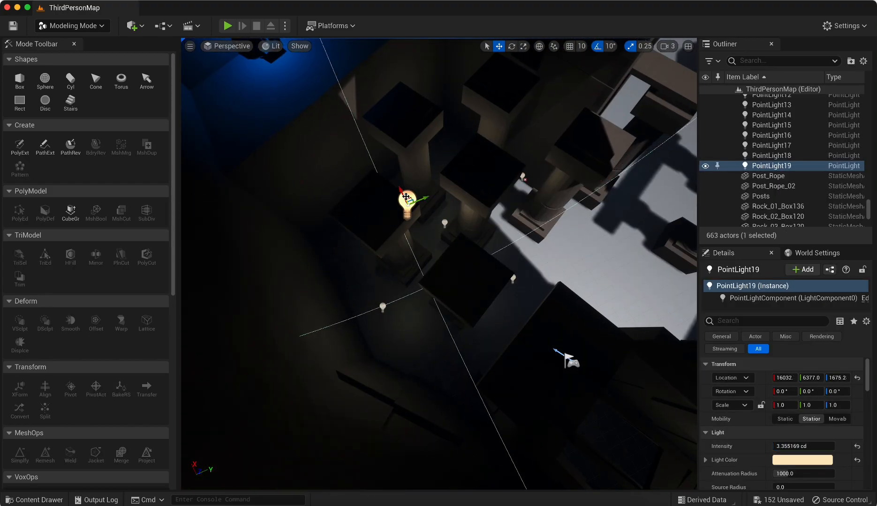
left_click_drag(792, 447, 799, 447)
left_click_drag(387, 126, 395, 175)
right_click_drag(394, 175, 394, 174)
- Duplicate the new point light once more and move the copy to another spot in the temple hall
left_click_drag(407, 268, 451, 146, "alt")
left_click_drag(476, 148, 533, 125)
left_click(585, 175)
right_click_drag(623, 172, 622, 172)
key("XF86AudioLowerVolume")
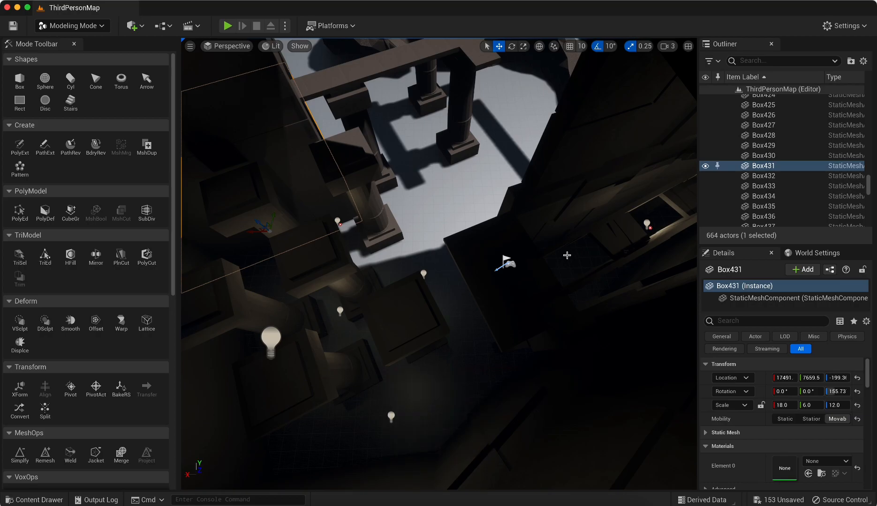
right_click_drag(525, 275, 525, 275)
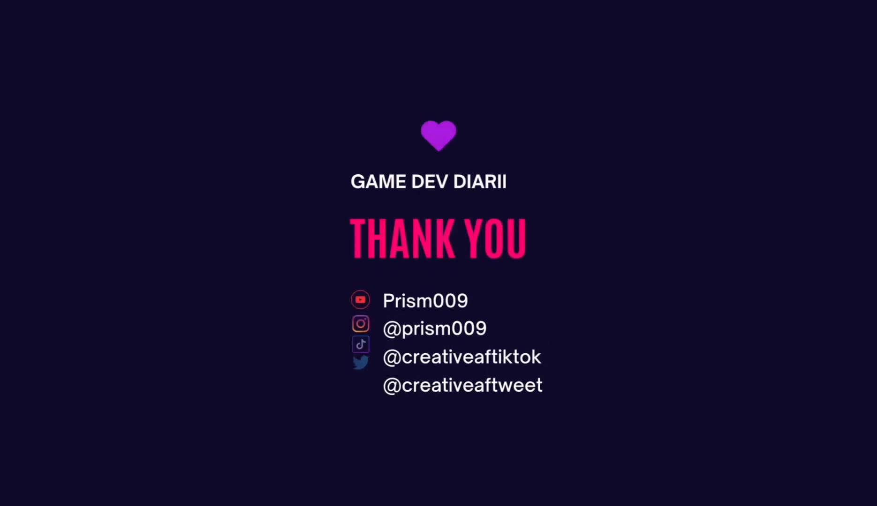